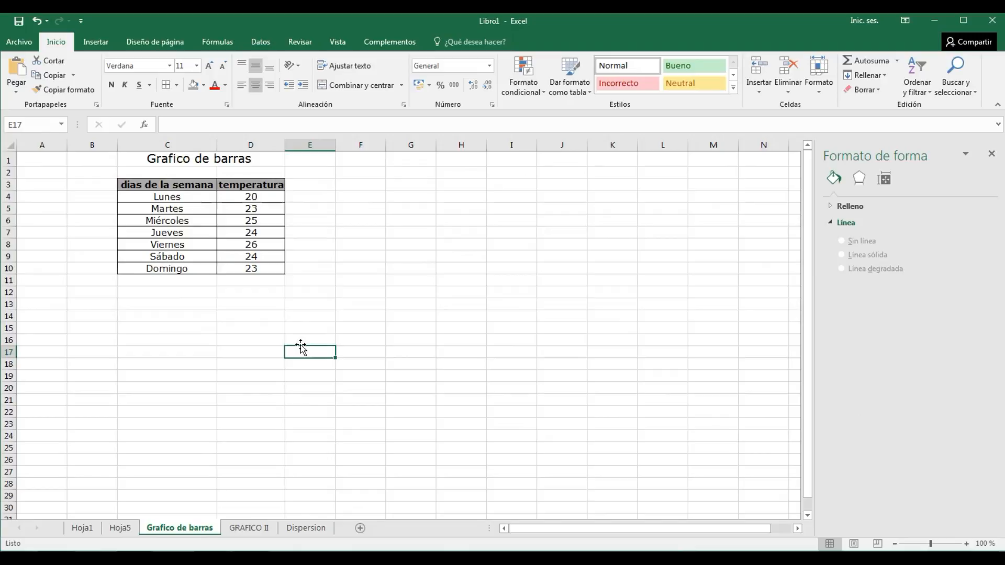
Enter the label "EJE DE LAS X" in cell C13 and "EJE Y" in cell D13.
left_click(177, 186)
left_click_drag(177, 186, 179, 281)
left_click_drag(176, 295, 177, 299)
left_click(179, 303)
type("EJE DE LAS X")
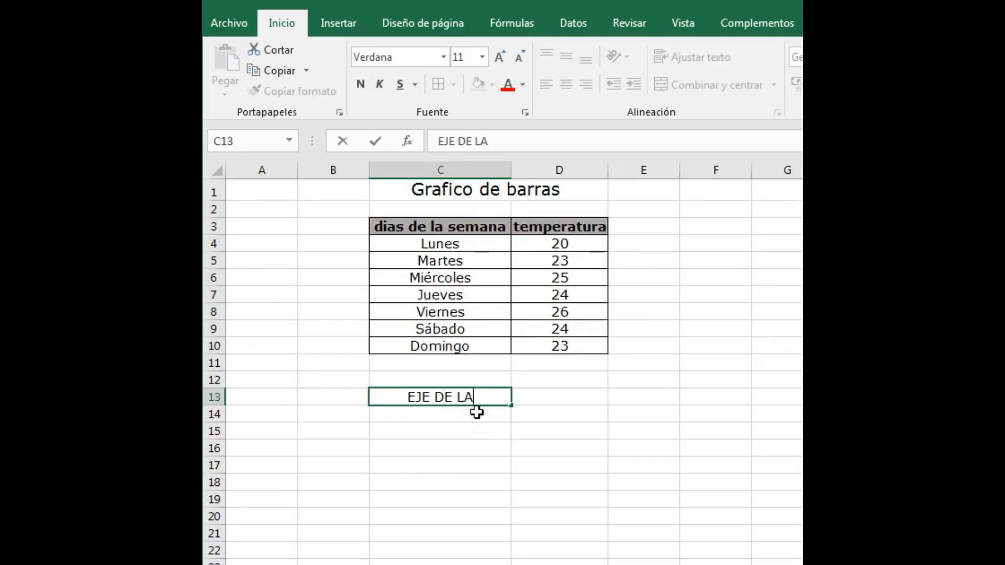
key("Return")
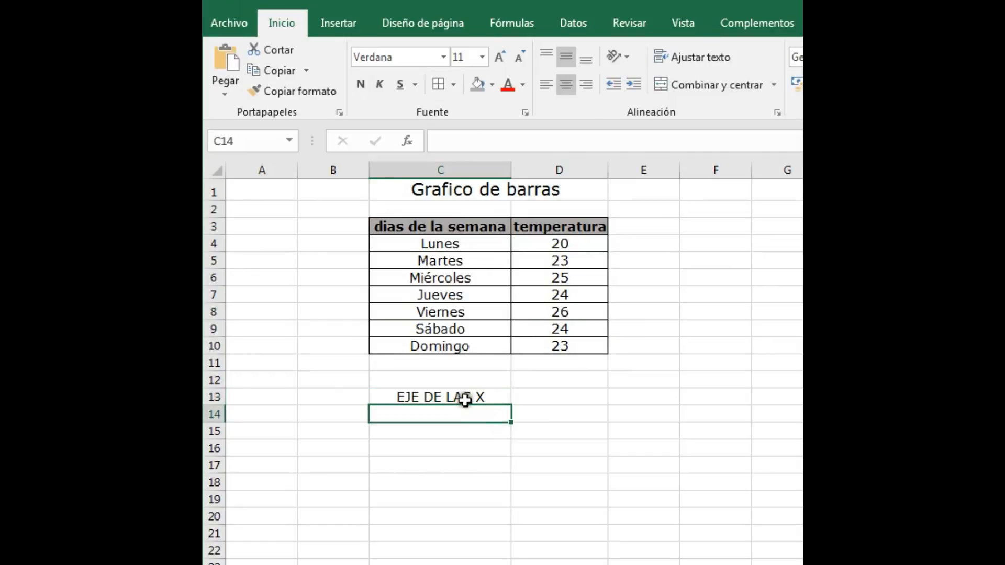
left_click(555, 399)
type("EJE Y")
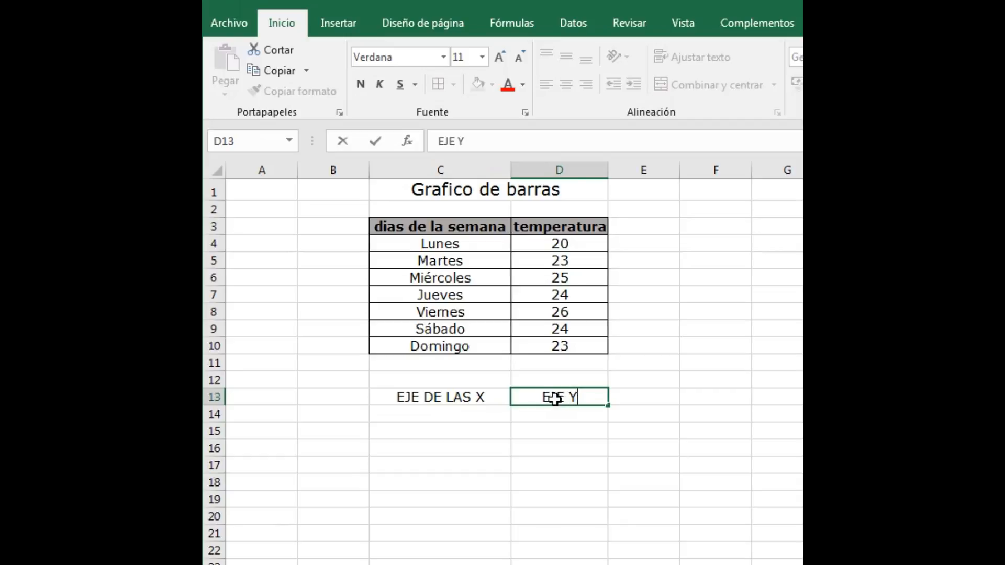
key("Return")
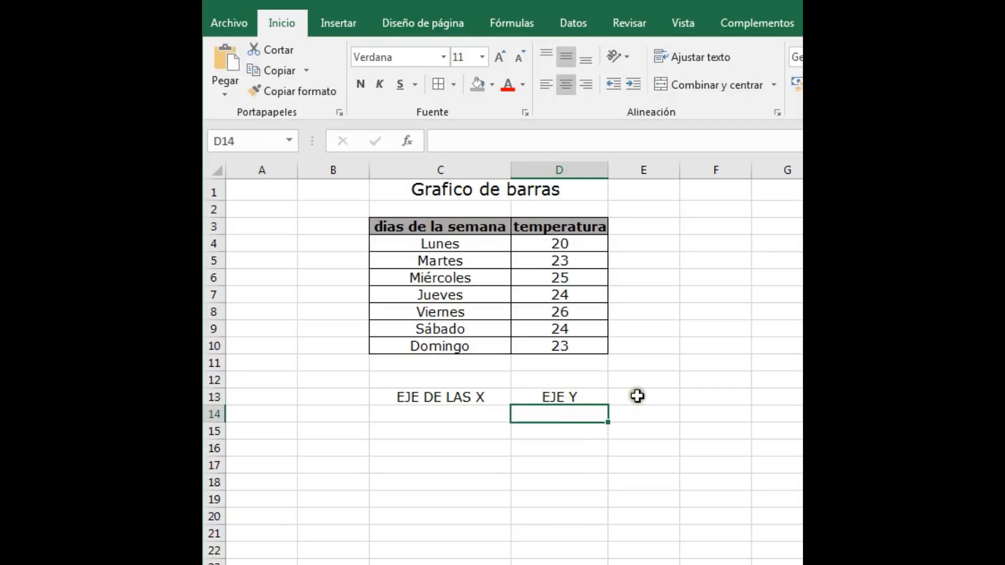
left_click(700, 242)
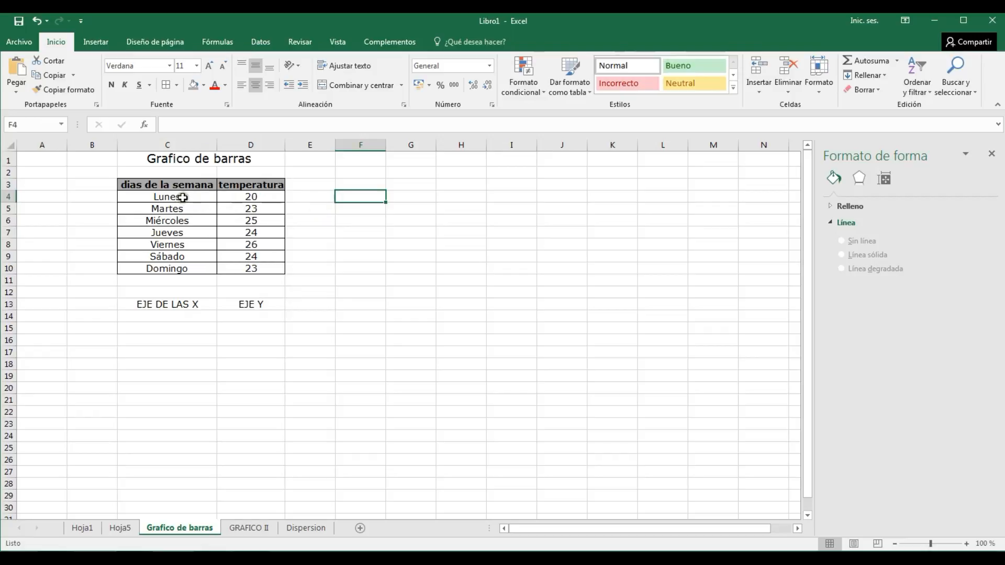
Insert a 3D clustered column chart from the range C4:D10 and place it to the right of the table.
left_click_drag(178, 197, 263, 272)
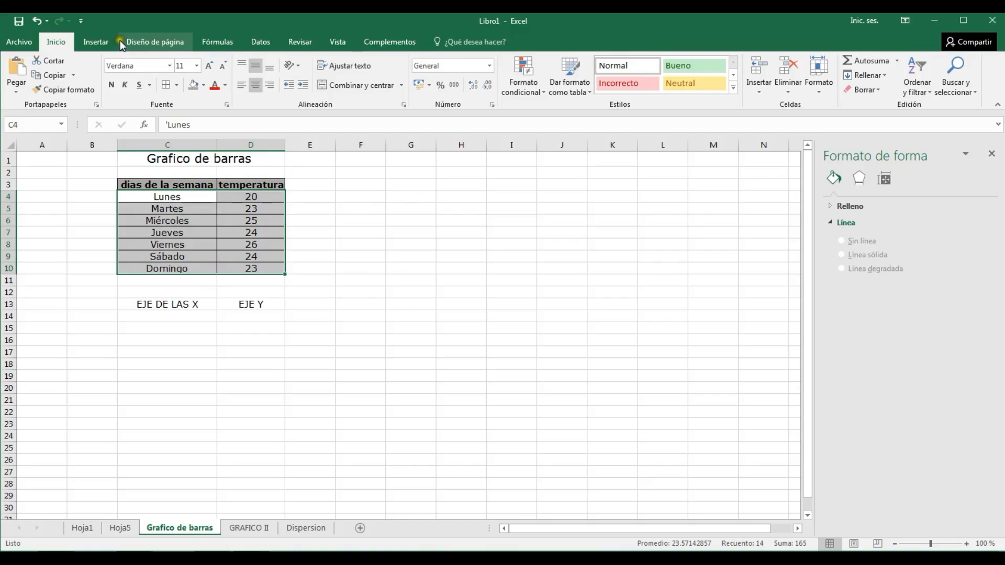
left_click(358, 19)
left_click(654, 213)
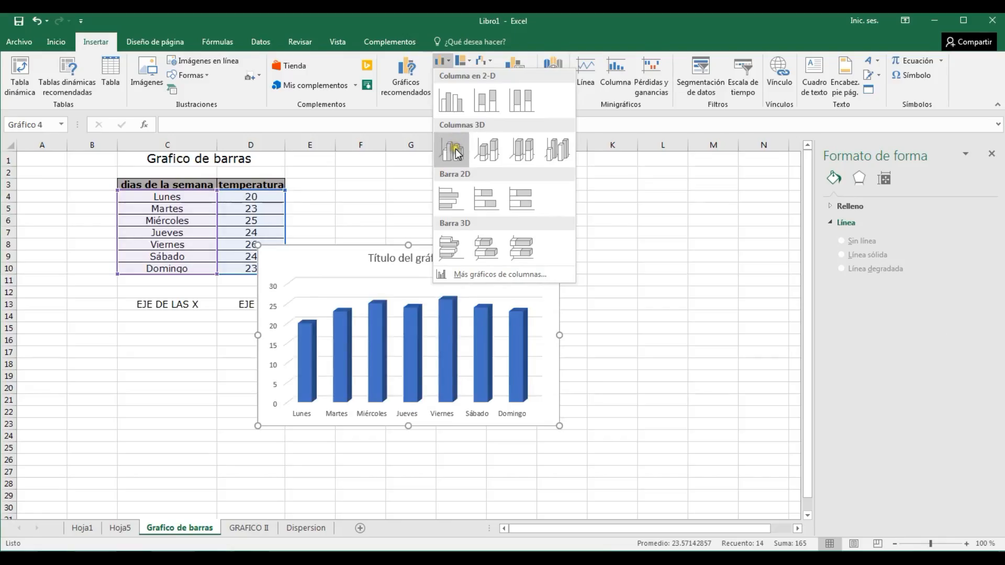
left_click(497, 155)
left_click_drag(475, 259, 544, 218)
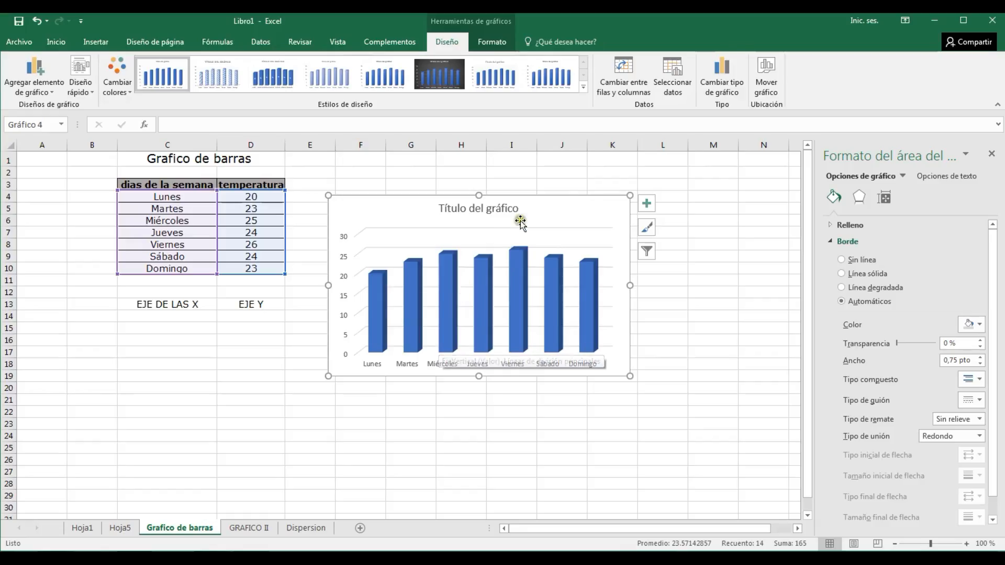
left_click(575, 212)
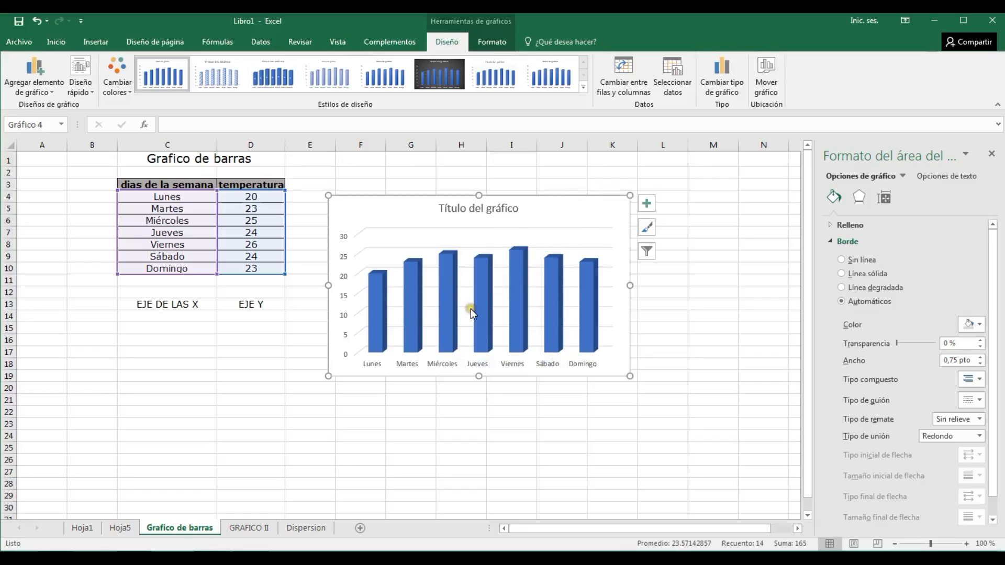
left_click_drag(525, 216, 527, 219)
left_click(569, 216)
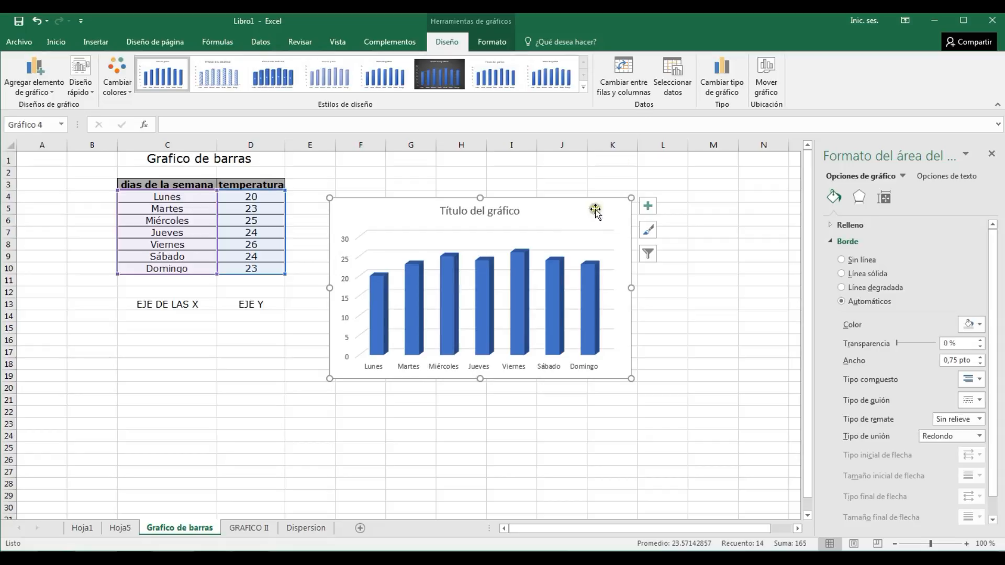
Open the chart's data source settings and remove the existing data series.
left_click(681, 81)
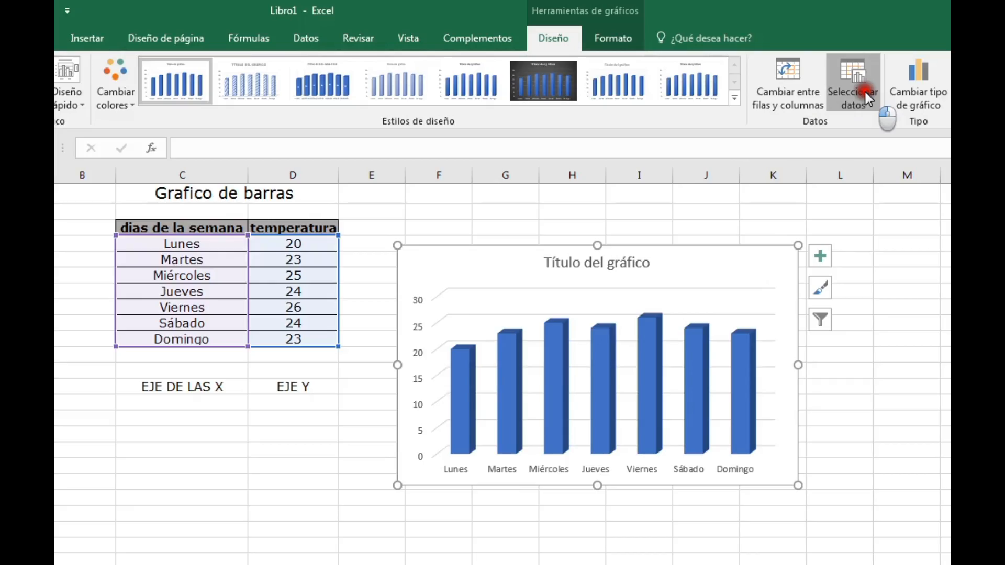
left_click(487, 377)
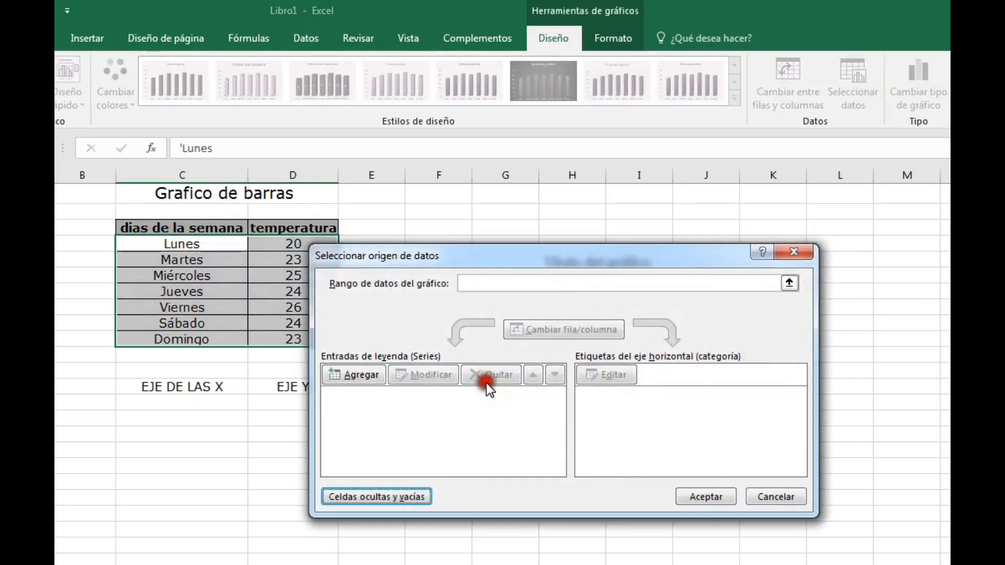
mouse_move(499, 255)
left_mouse_down()
mouse_move(0, 414)
mouse_move(128, 373)
left_mouse_up()
left_click(610, 335)
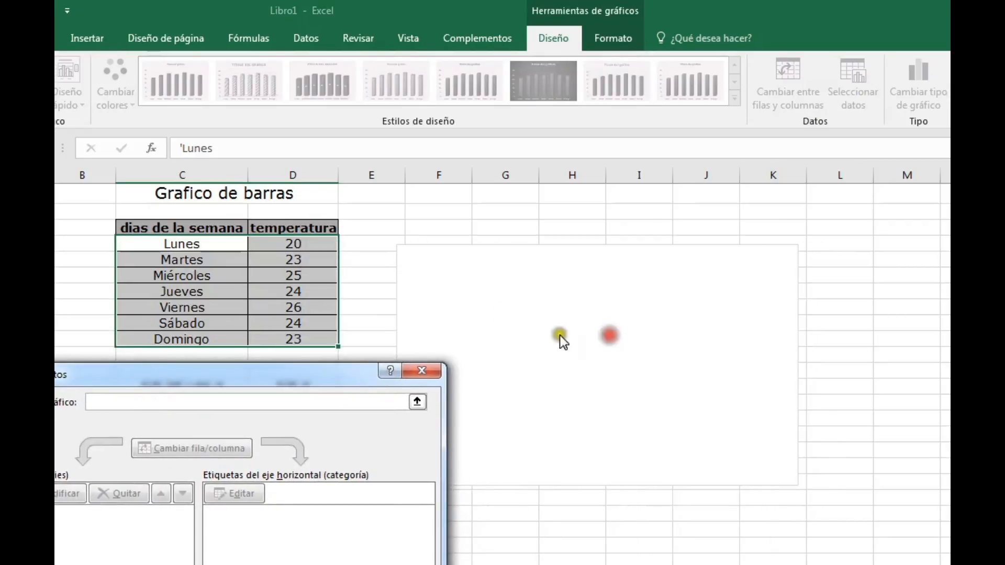
left_click_drag(285, 375, 712, 247)
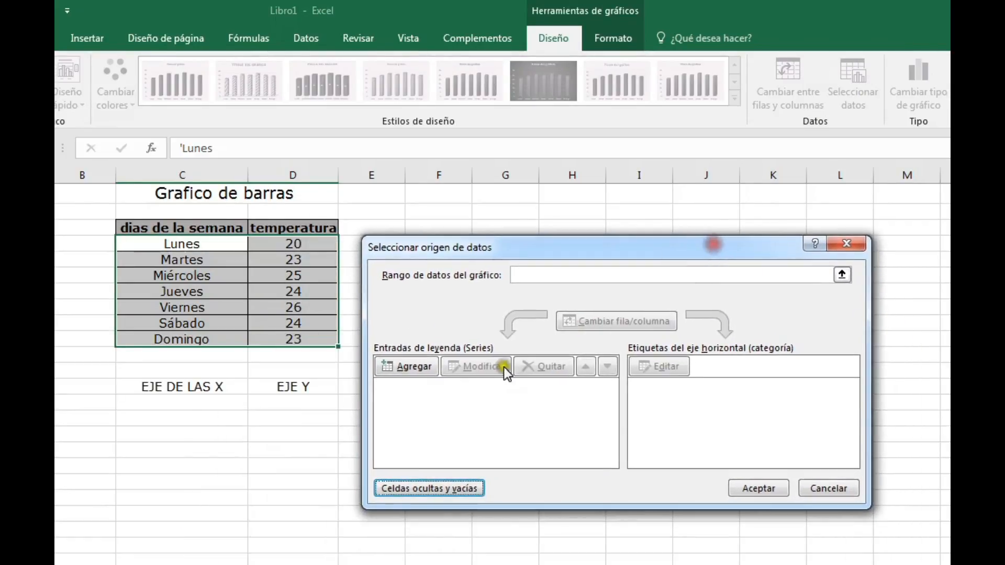
Add a data series to the chart with the temperature cells D4:D10 as its values.
left_click(422, 372)
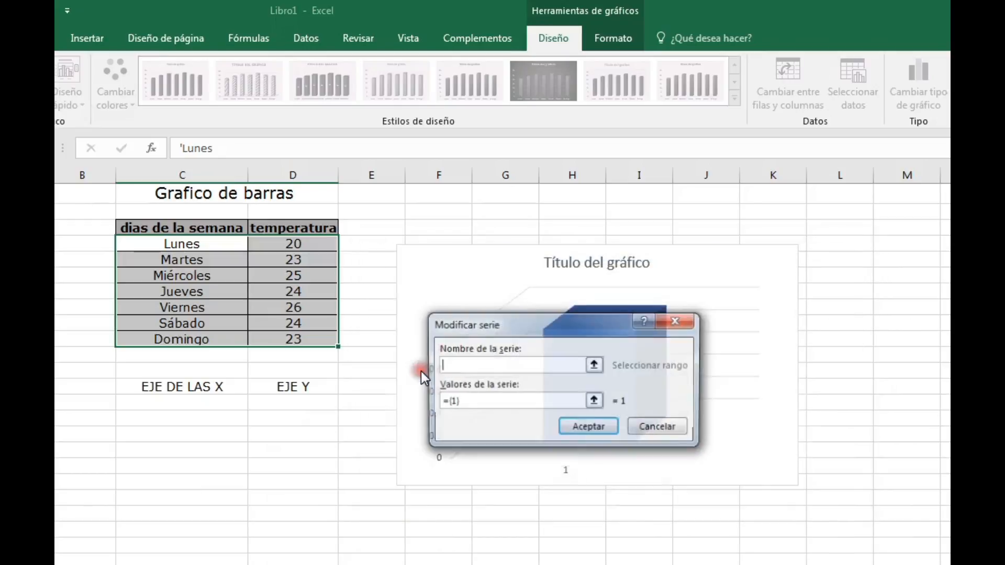
left_click(493, 402)
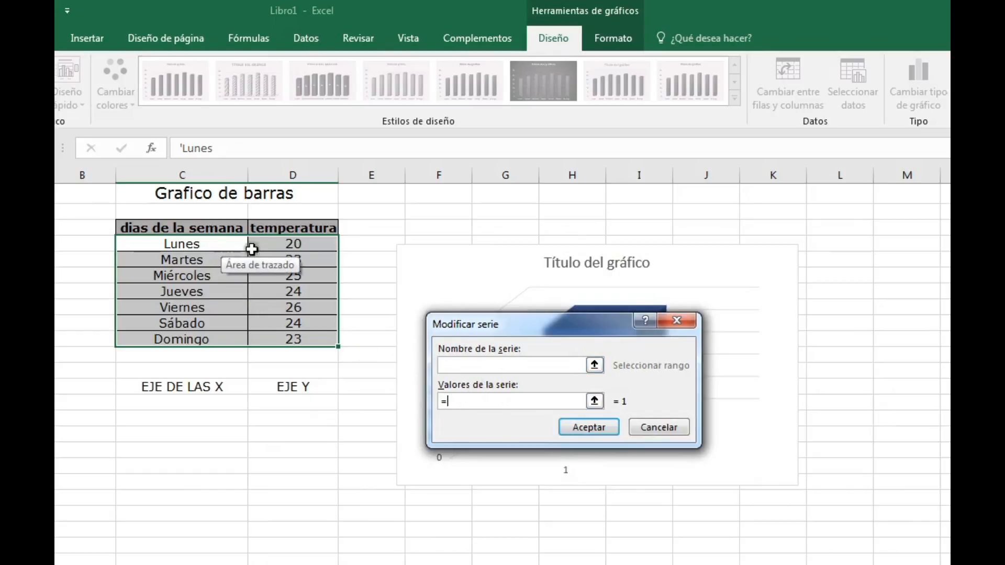
left_click_drag(274, 243, 278, 341)
left_click(570, 429)
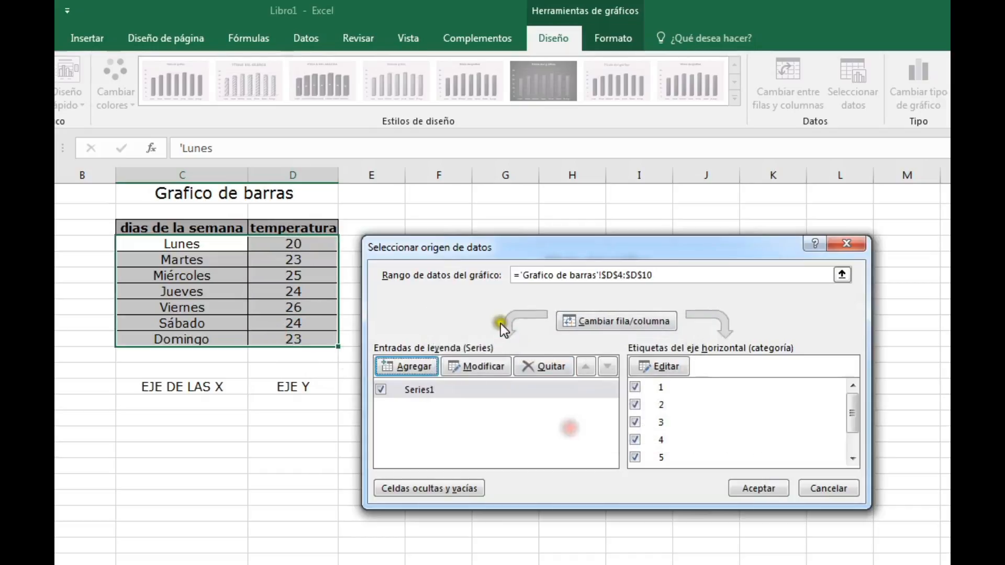
left_click_drag(687, 250, 180, 228)
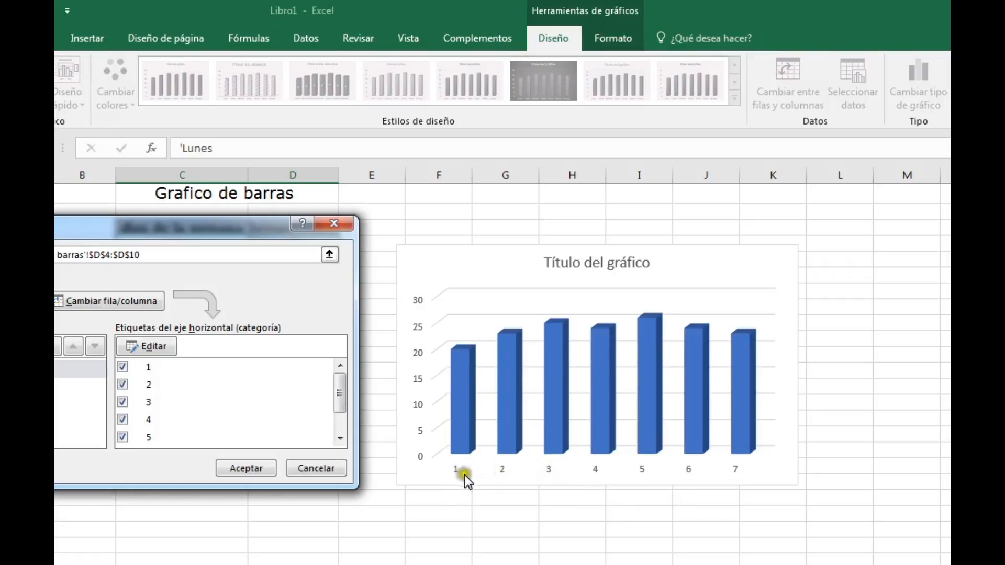
left_click_drag(331, 227, 661, 236)
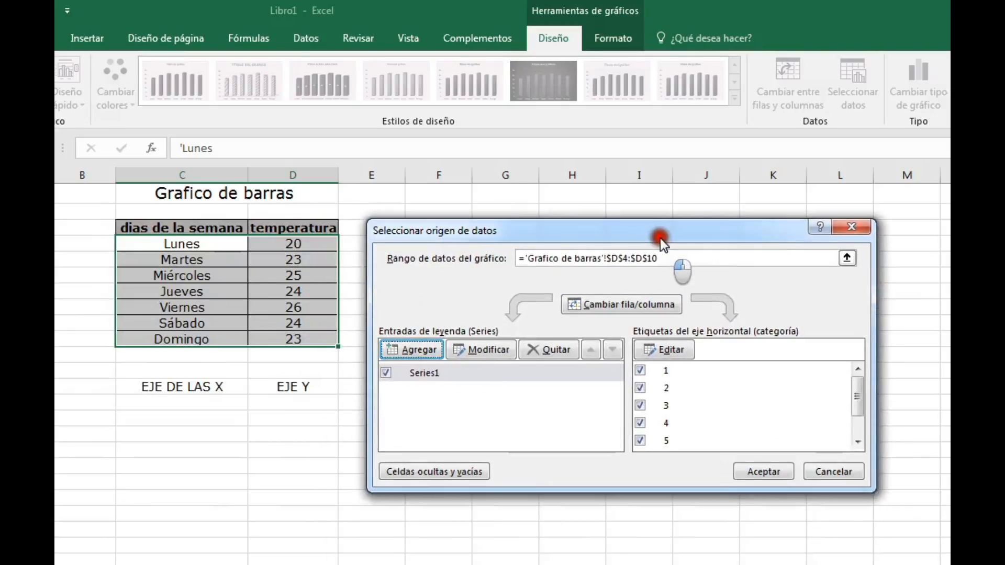
Set the horizontal axis labels to the weekday cells C4:C10 and apply the data source changes.
left_click(715, 368)
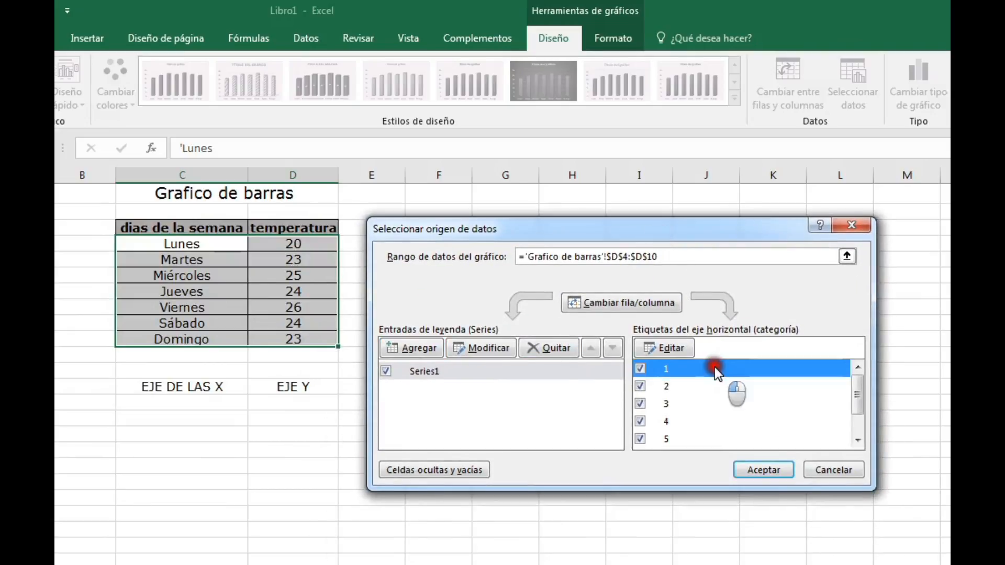
left_click(672, 349)
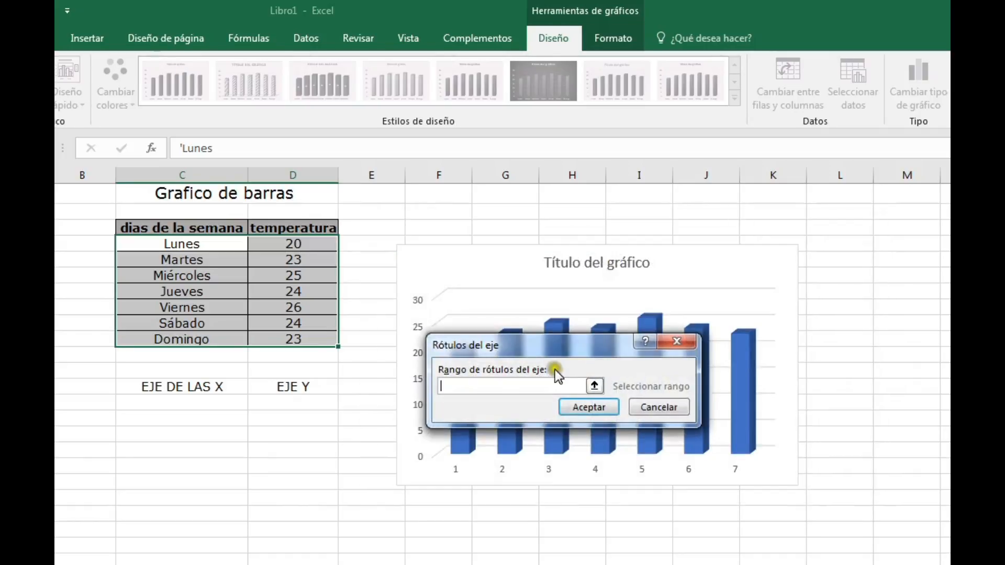
left_click_drag(194, 251, 188, 336)
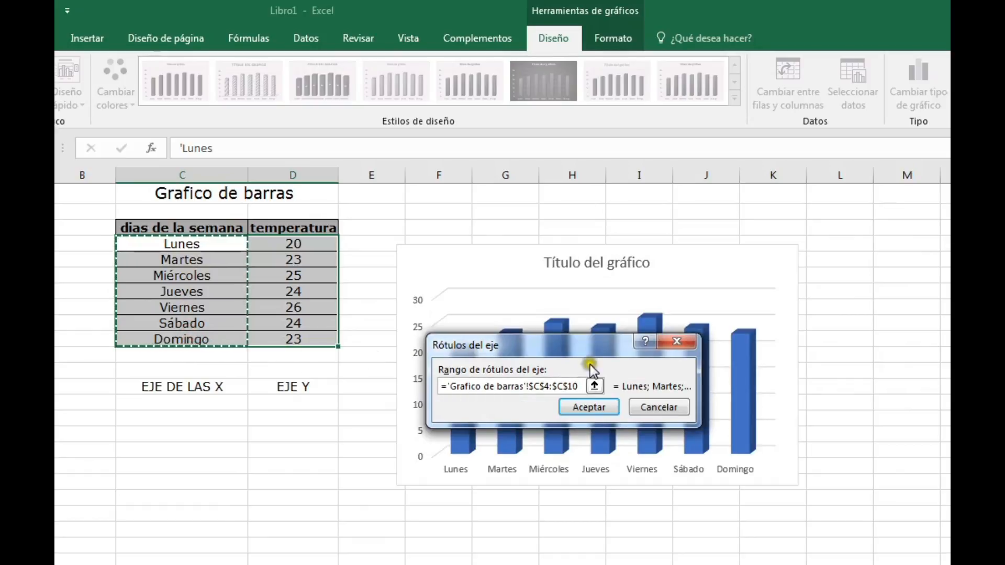
left_click(586, 408)
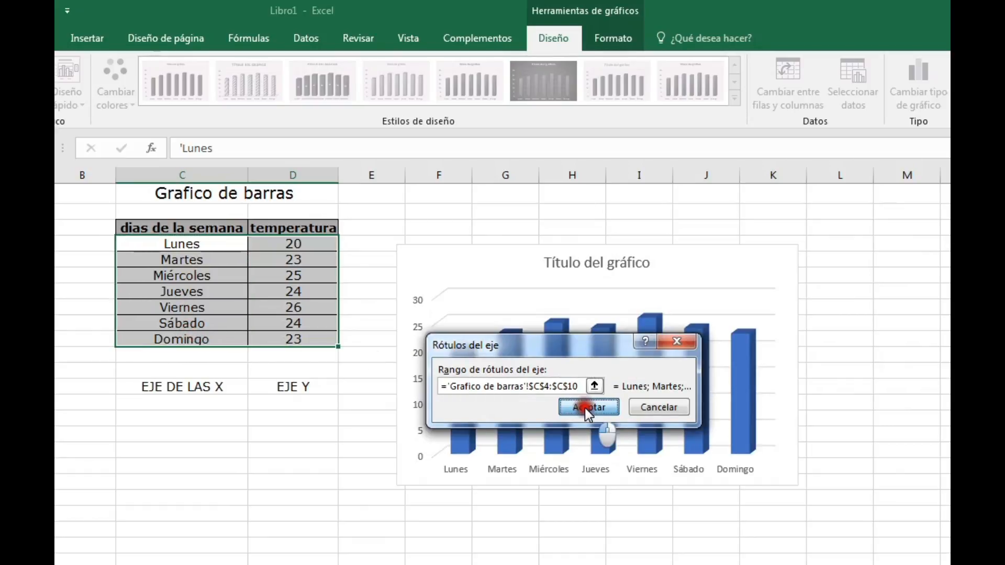
left_click(756, 470)
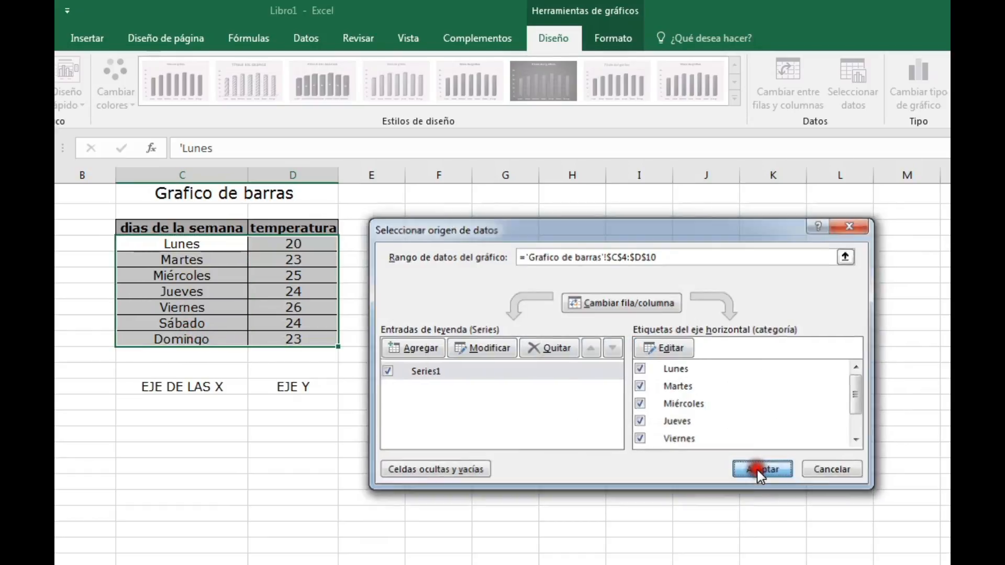
Move the chart closer to the table and enlarge it slightly.
left_click_drag(715, 273, 693, 258)
left_click_drag(778, 230, 827, 220)
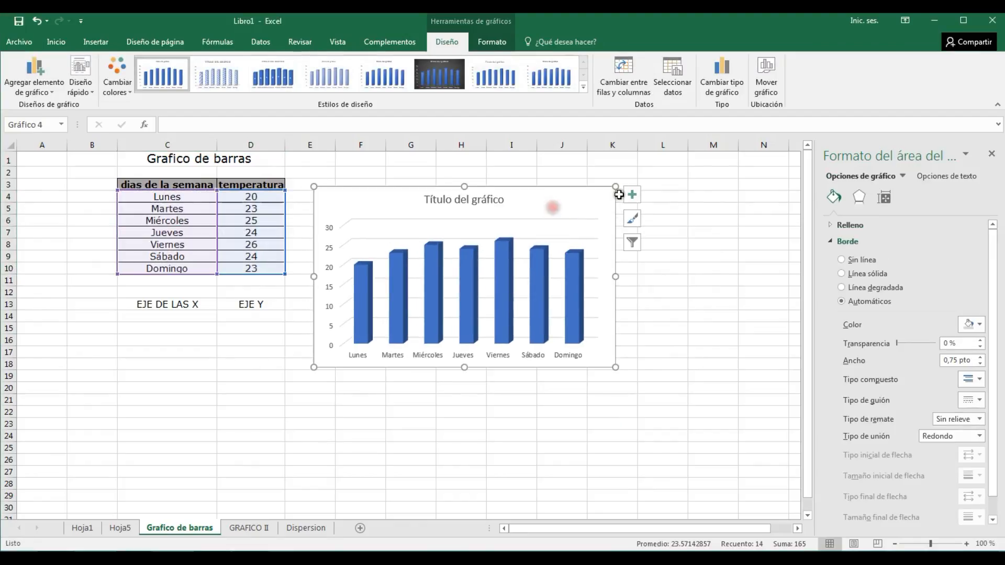
left_click_drag(653, 179, 652, 175)
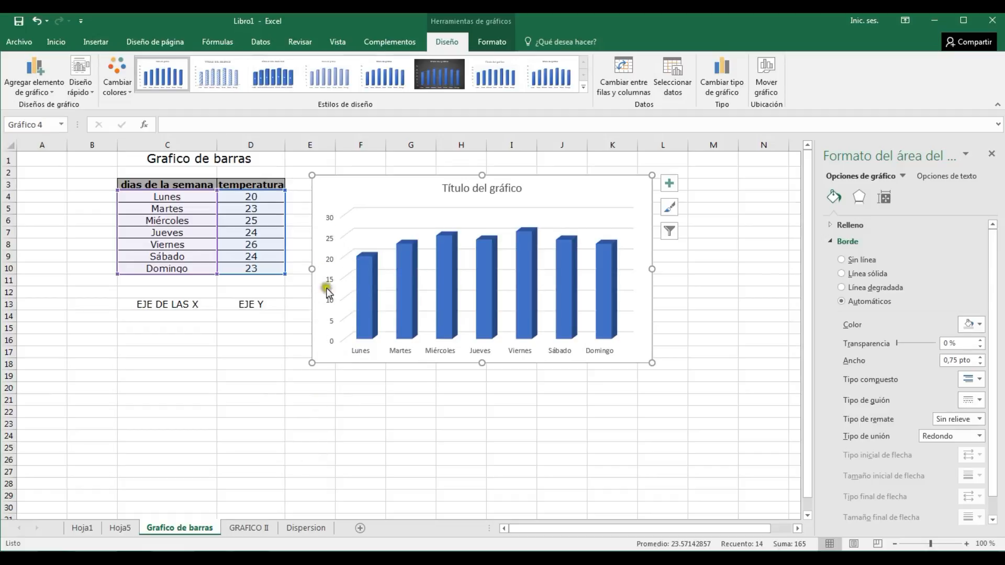
Add axis titles and data labels to the column chart.
left_click(669, 184)
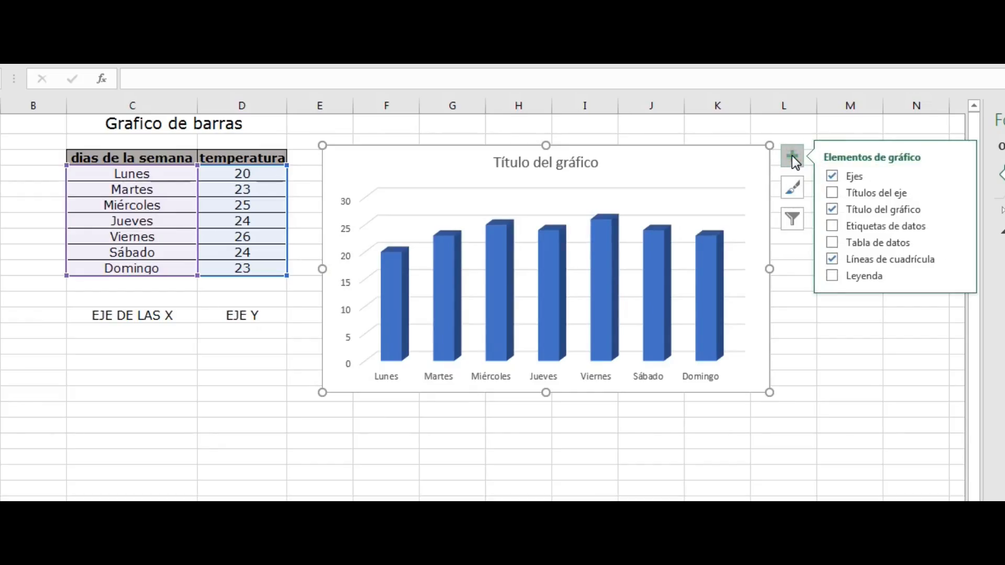
right_click(668, 167)
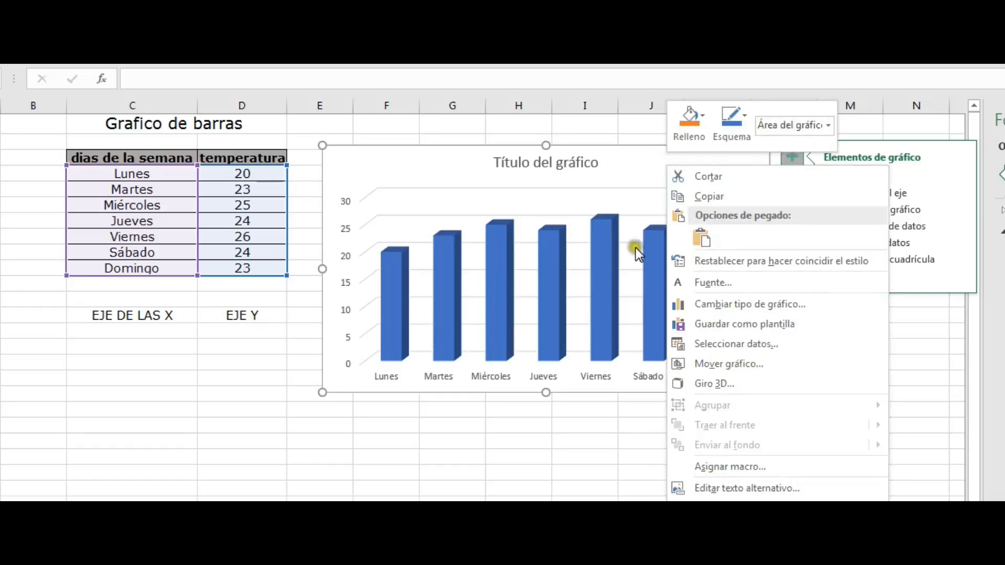
left_click(634, 171)
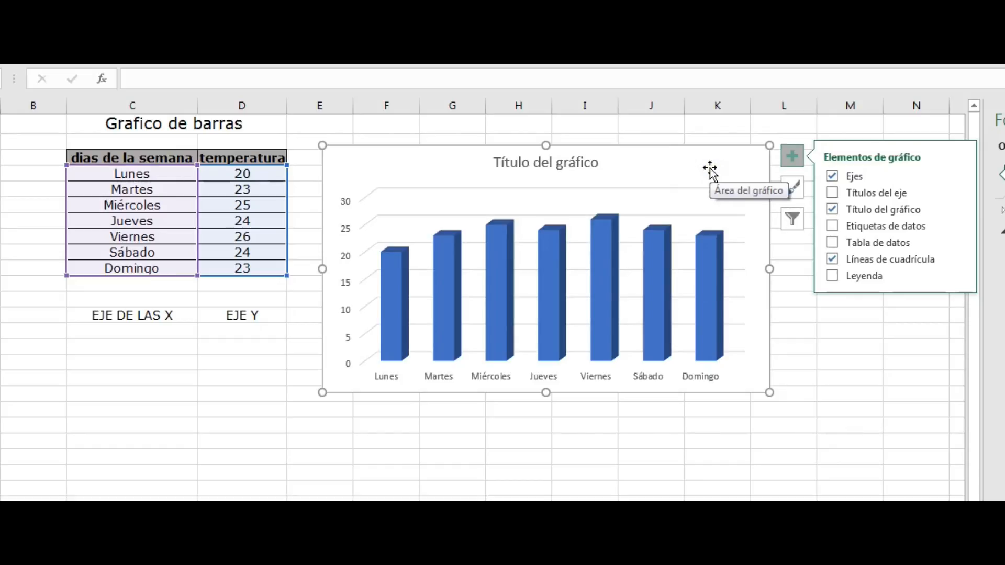
left_click(832, 192)
left_click(830, 193)
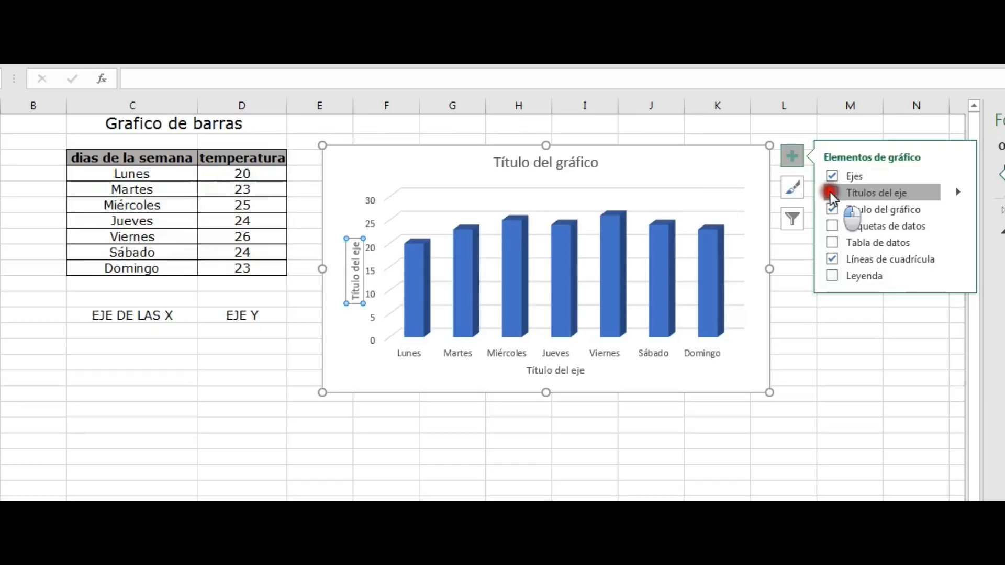
left_click(832, 226)
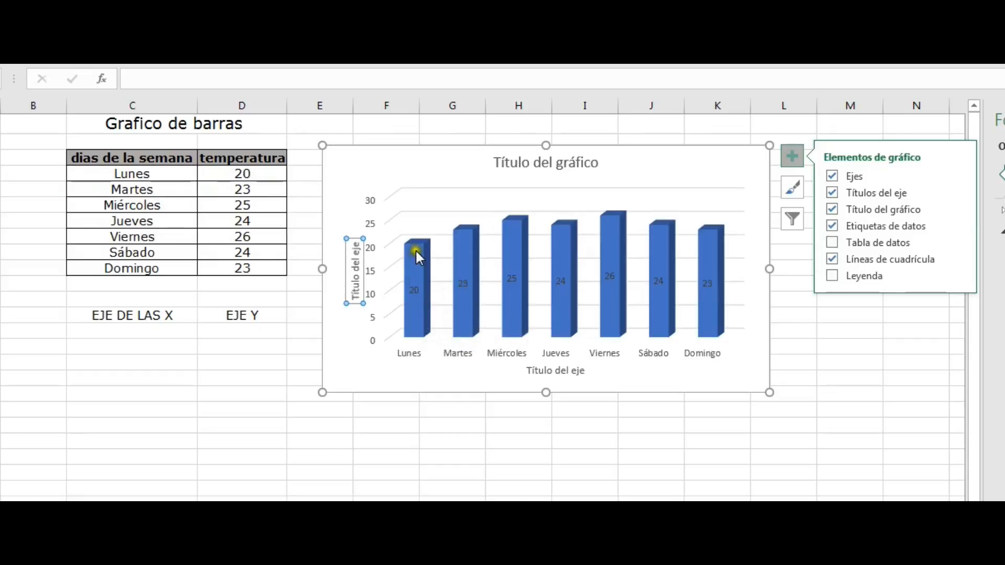
left_click(792, 156)
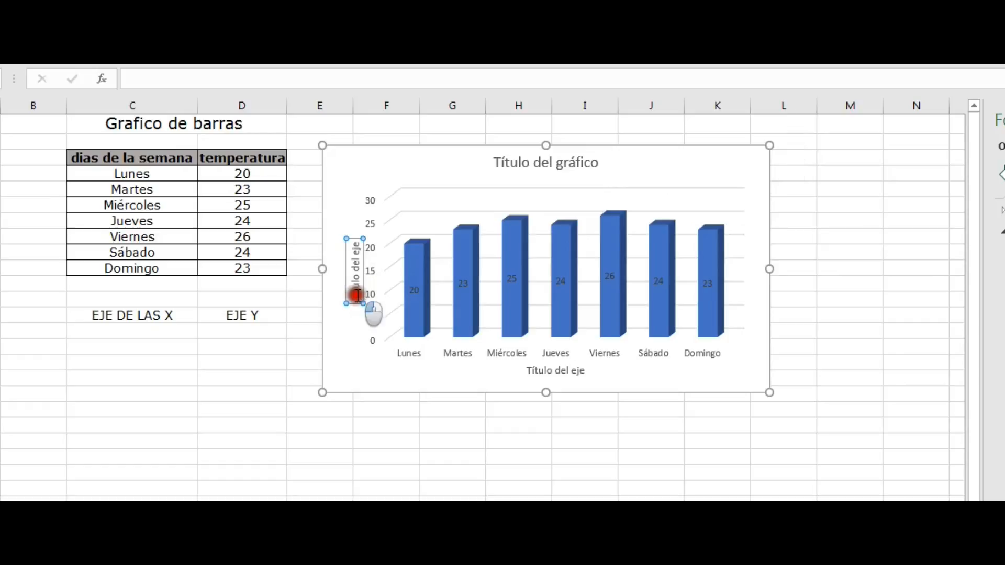
Change the vertical axis title to "TEMPERATURA".
left_click(362, 266)
triple_click(363, 266)
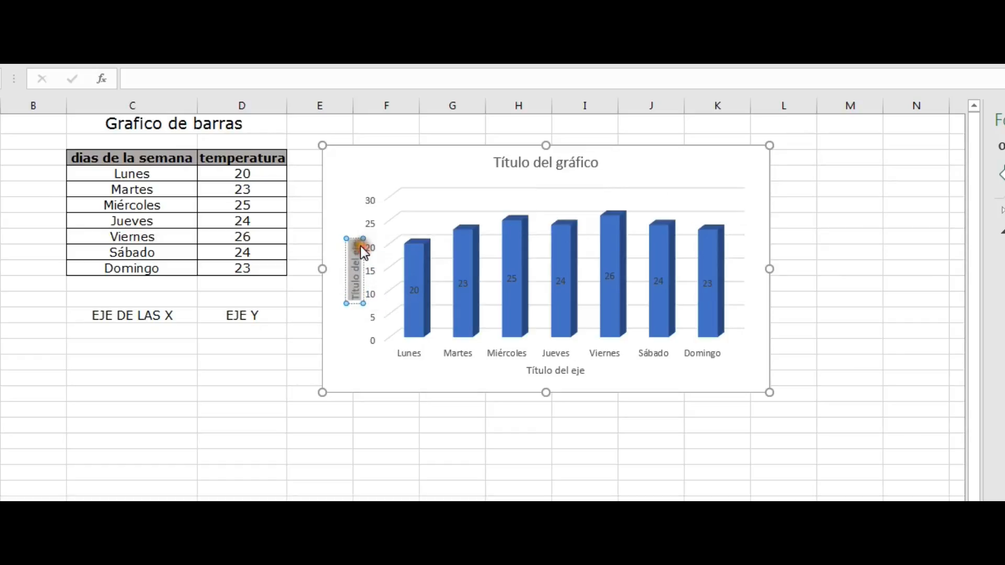
type("tEM")
key("BackSpace")
key("BackSpace")
key("BackSpace")
type("TEMPERATURA")
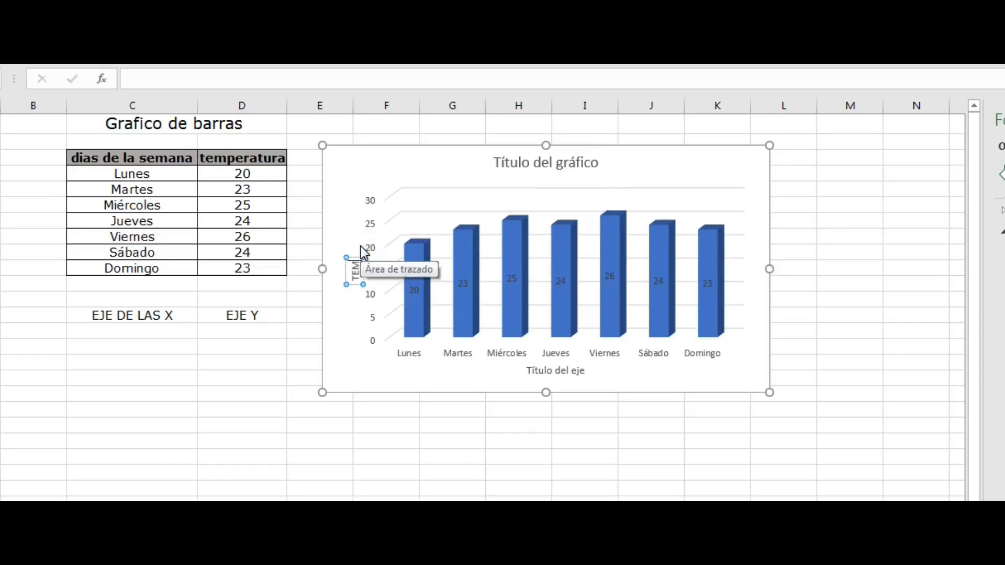
Change the horizontal axis title to "DIAS DE LA SEMANA".
left_click(557, 372)
double_click(559, 373)
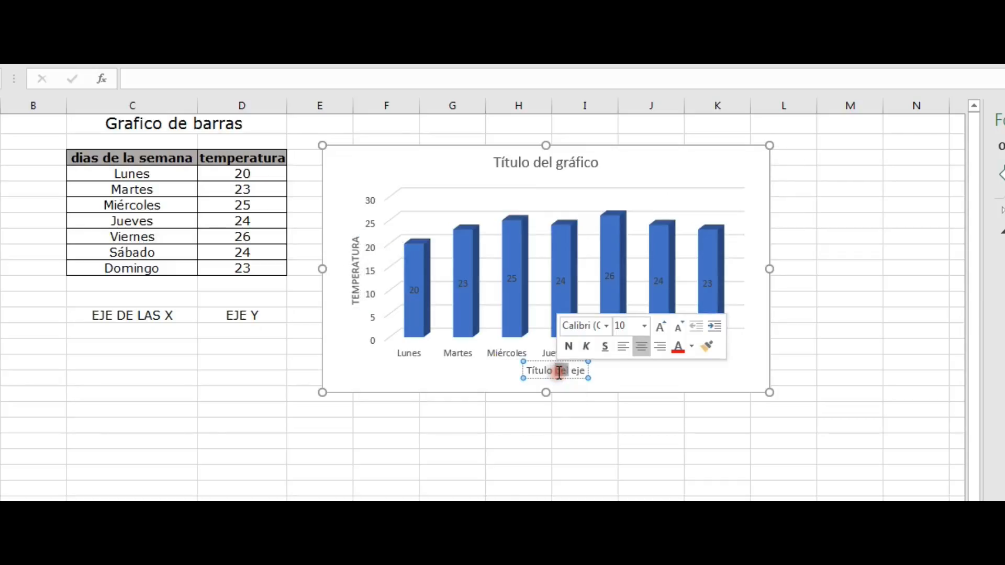
triple_click(559, 373)
type("DI")
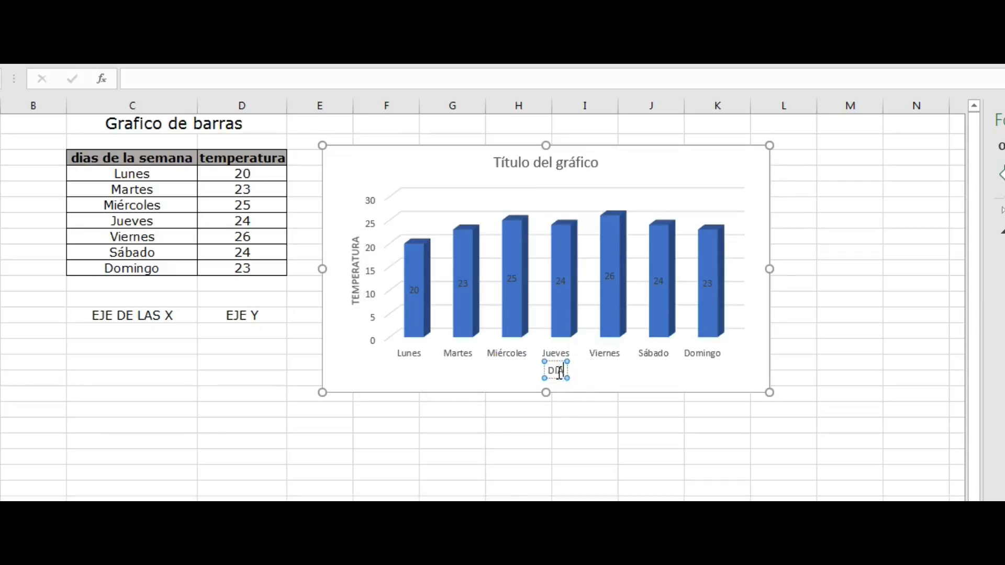
type("AS DE LA SEMANA")
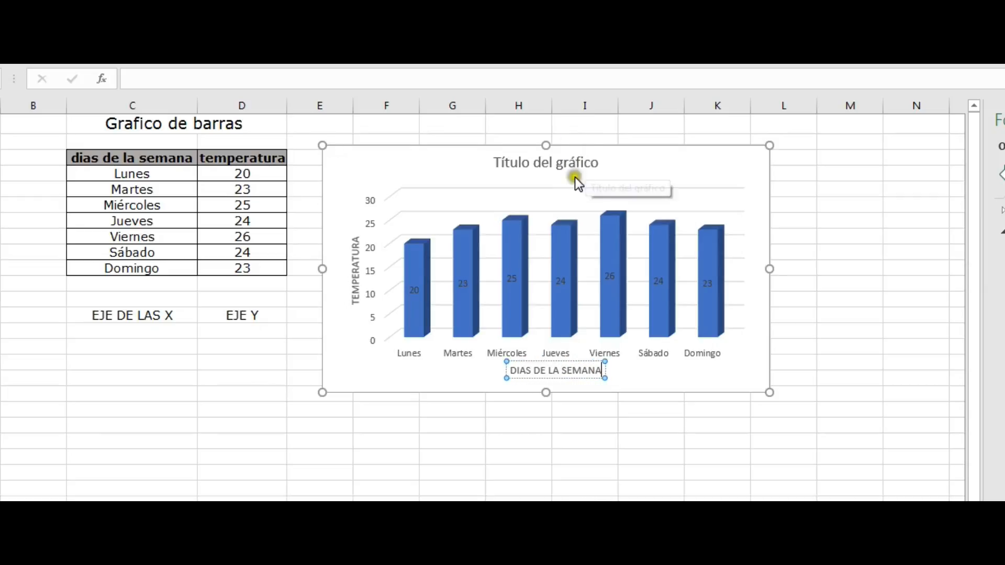
Add the unit to the vertical axis title so that it reads "TEMPERATURA (ºC)".
left_click(355, 257)
left_click(358, 237)
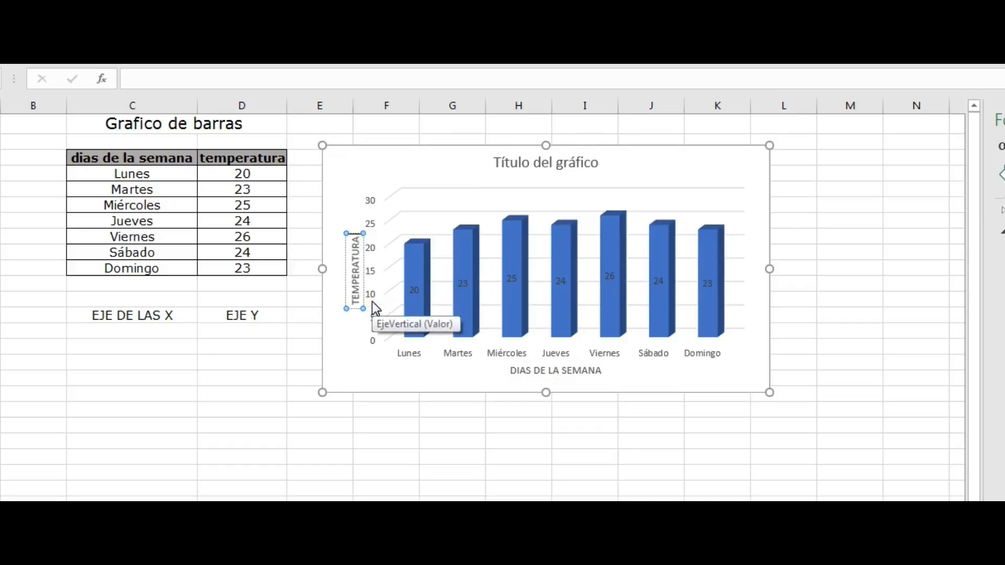
type("º")
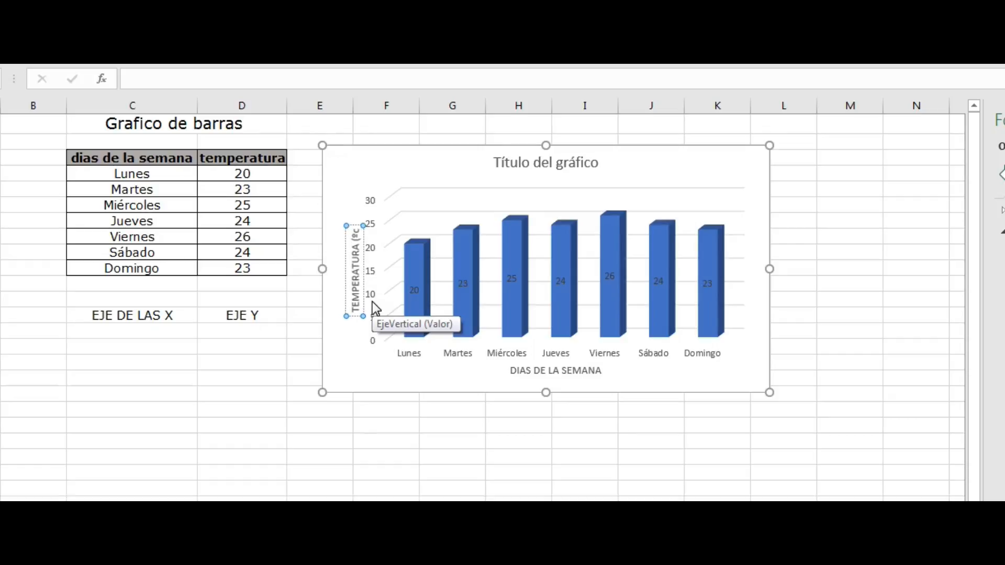
type("C)")
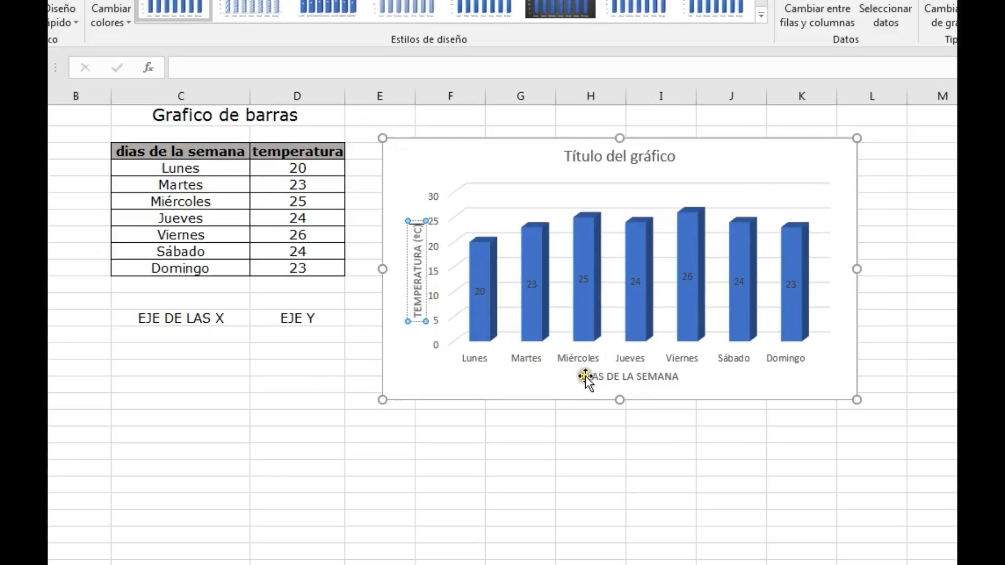
left_click(688, 155)
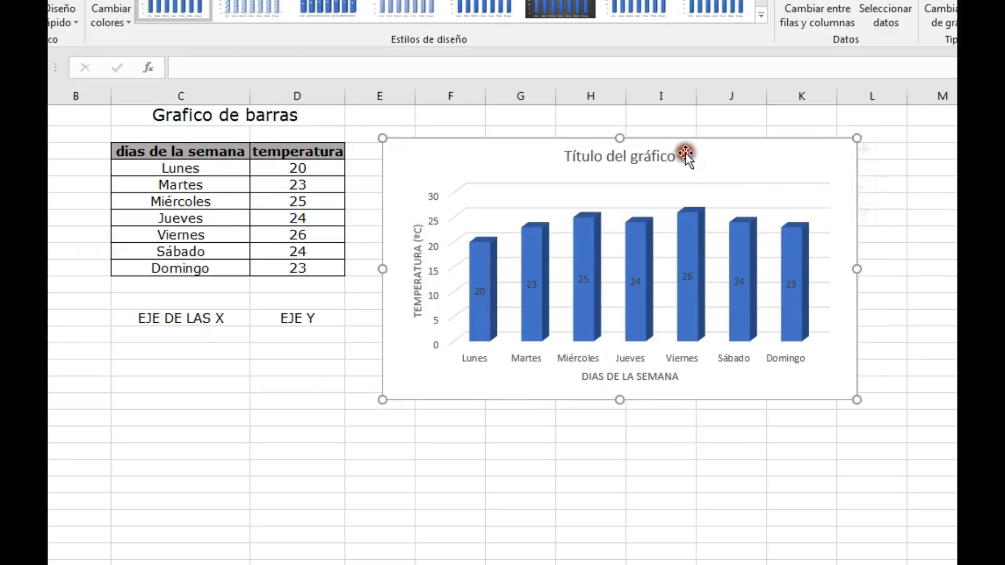
Try to add the unit "ºc" as text after the Lunes temperature value in cell D4.
left_click(304, 169)
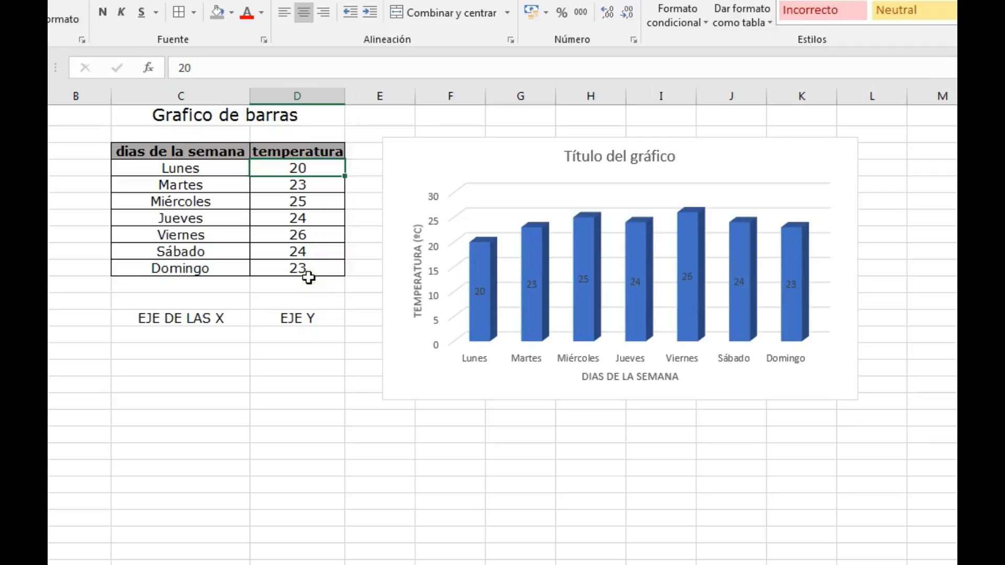
double_click(328, 169)
type("ºc")
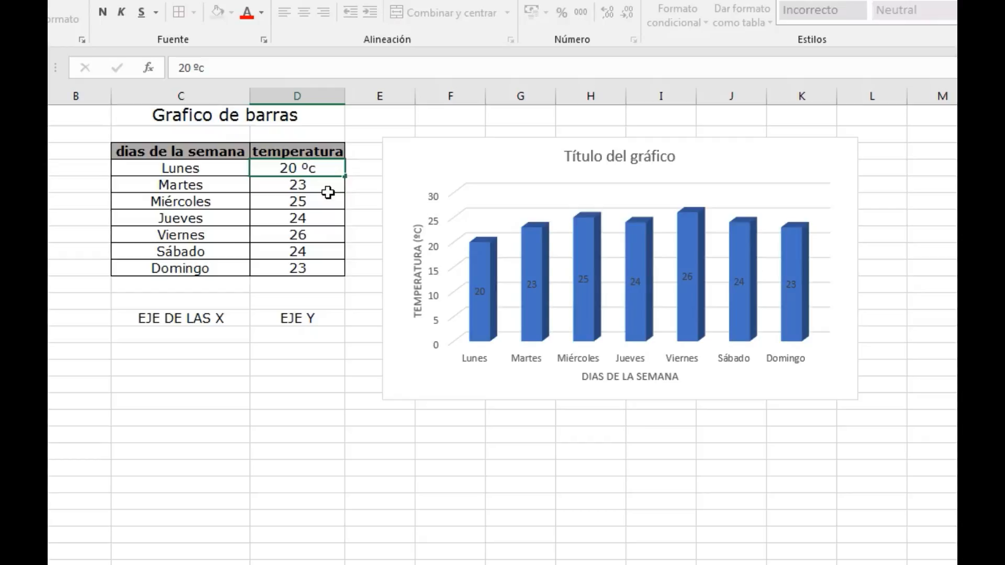
key("Return")
left_click(332, 157)
double_click(329, 167)
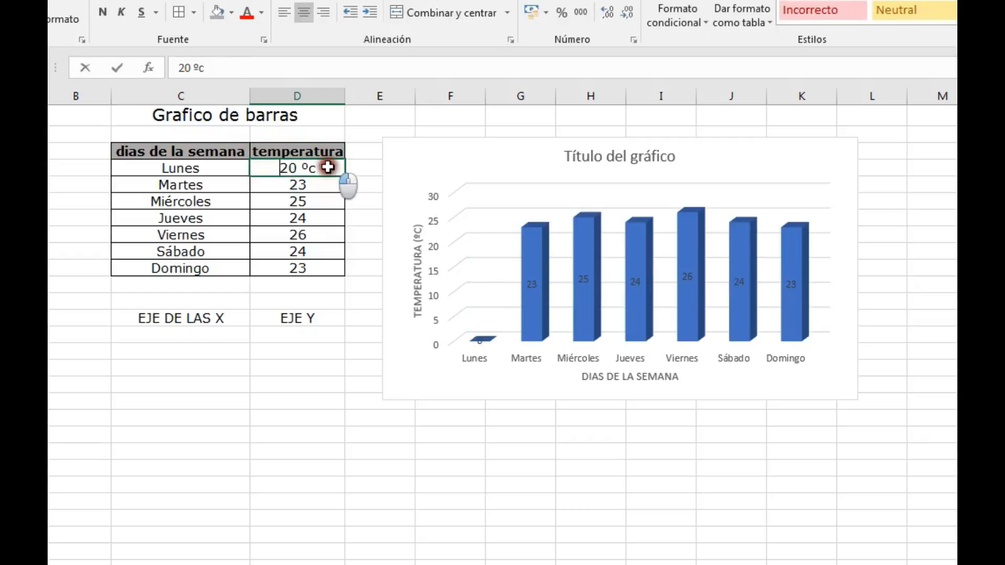
key("Return")
left_click(328, 167)
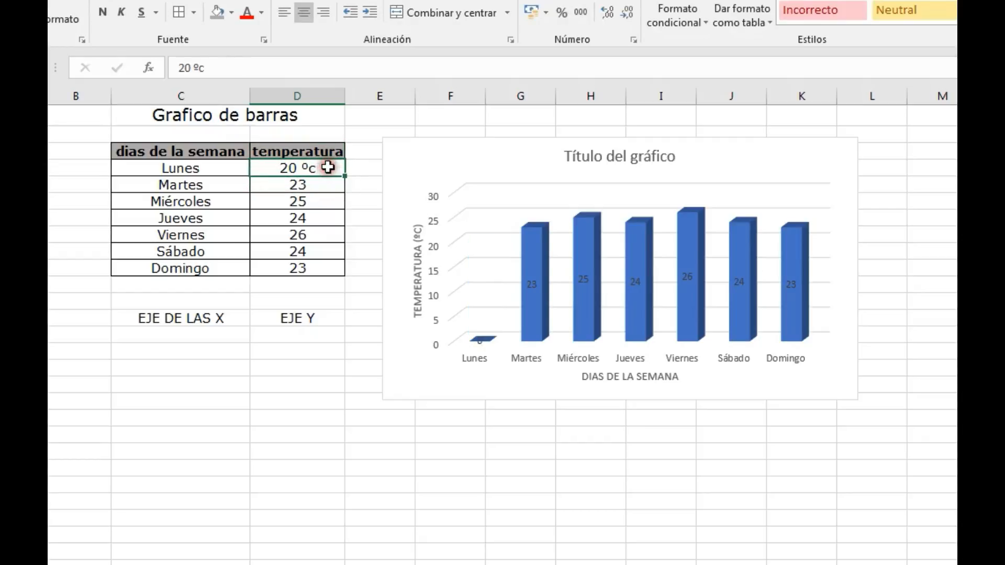
Remove the "ºc" text from cell D4, leaving only the number 20.
double_click(329, 167)
key("BackSpace")
key("BackSpace")
key("BackSpace")
left_click(323, 378)
Give cell D4 a custom number format made of Estándar followed by the unit "ºC" in quotation marks.
left_click(308, 171)
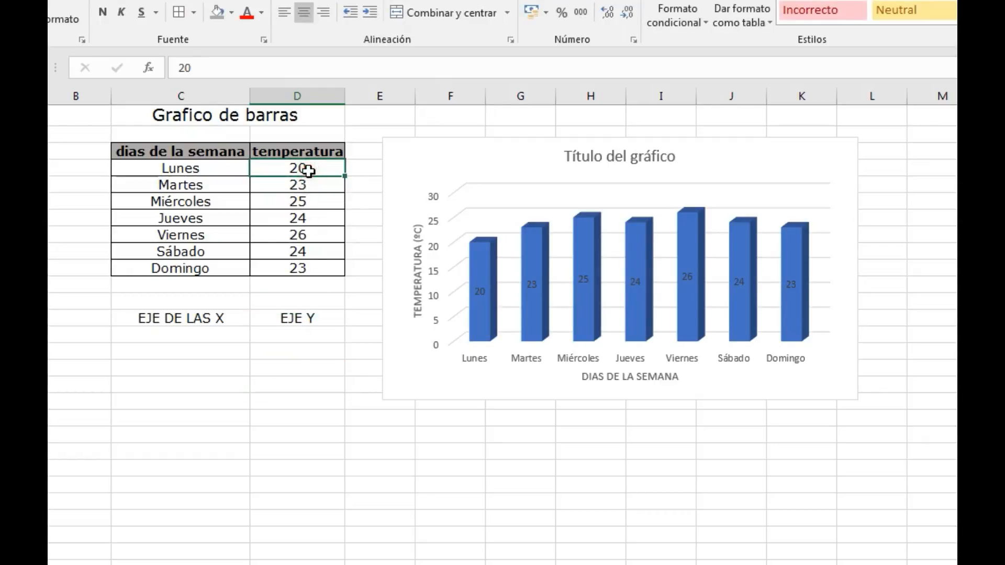
right_click(308, 171)
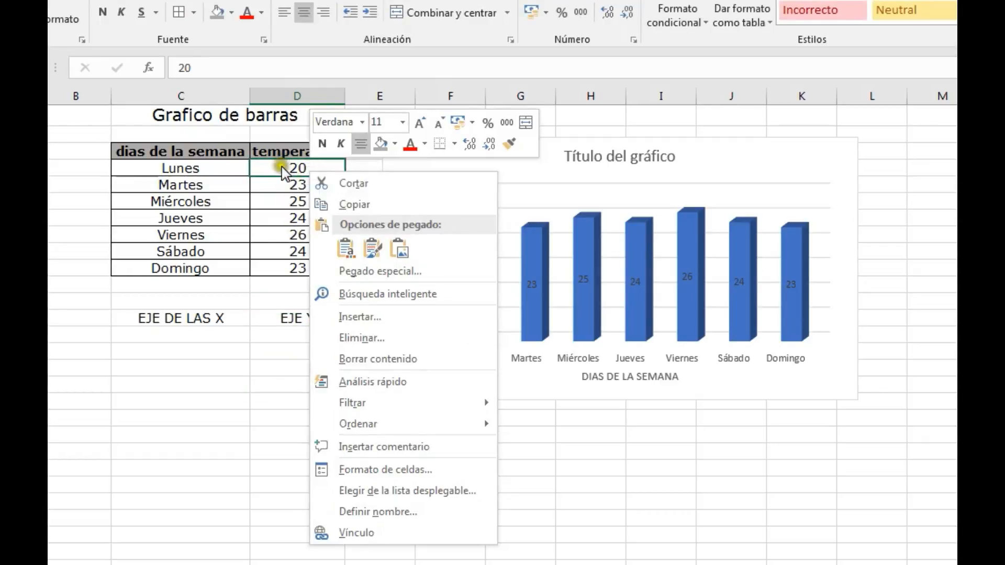
left_click(386, 471)
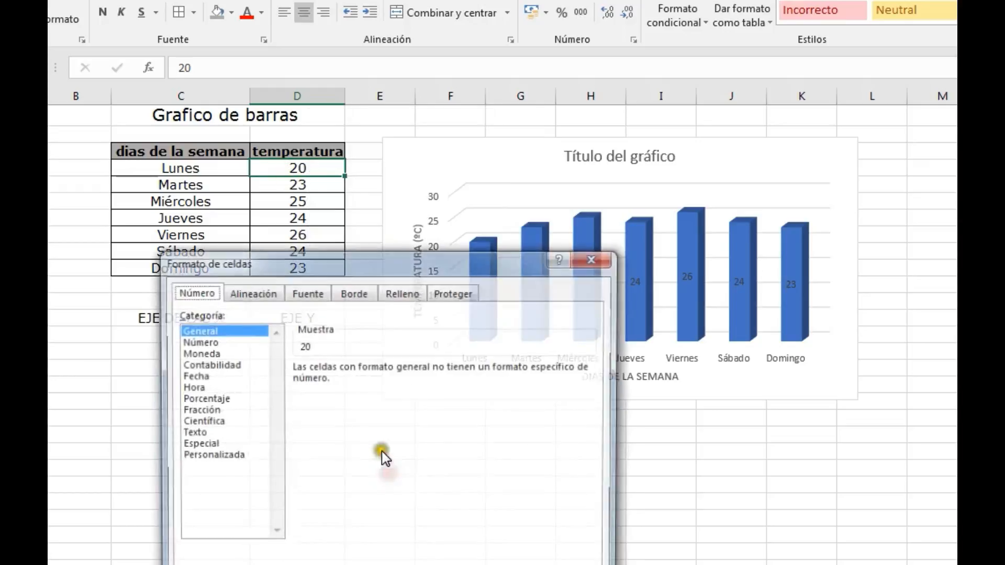
left_click_drag(446, 273, 596, 101)
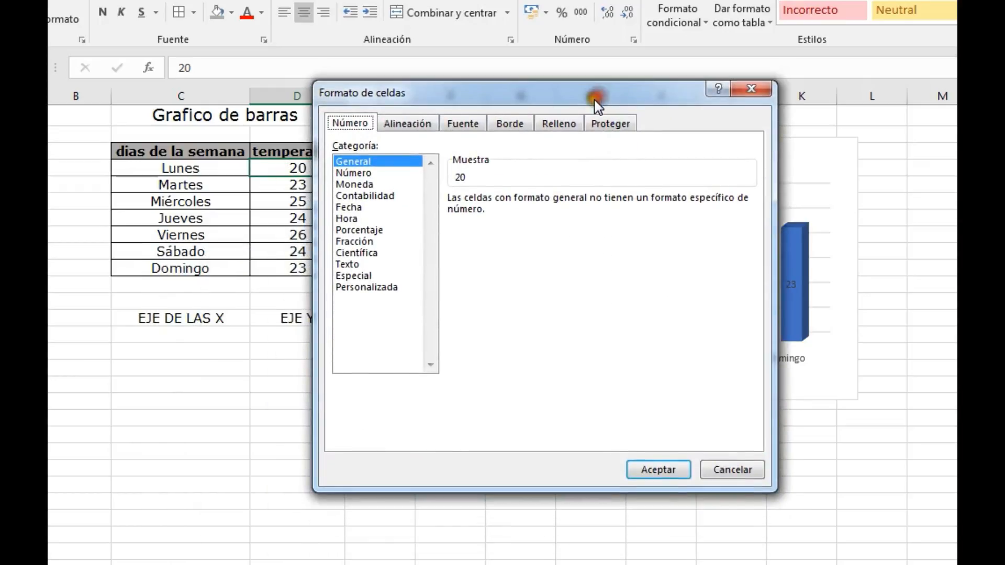
left_click(381, 289)
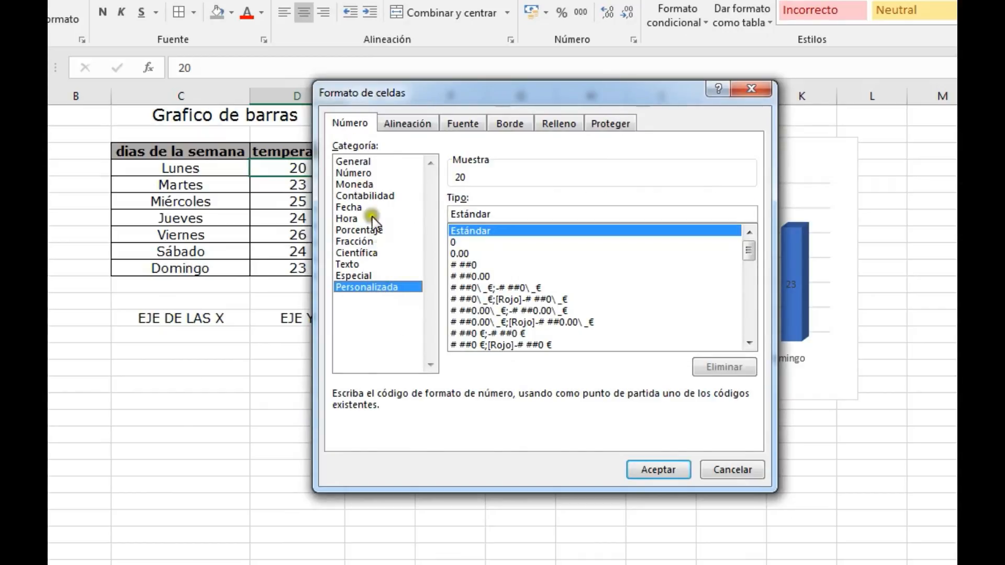
left_click(523, 213)
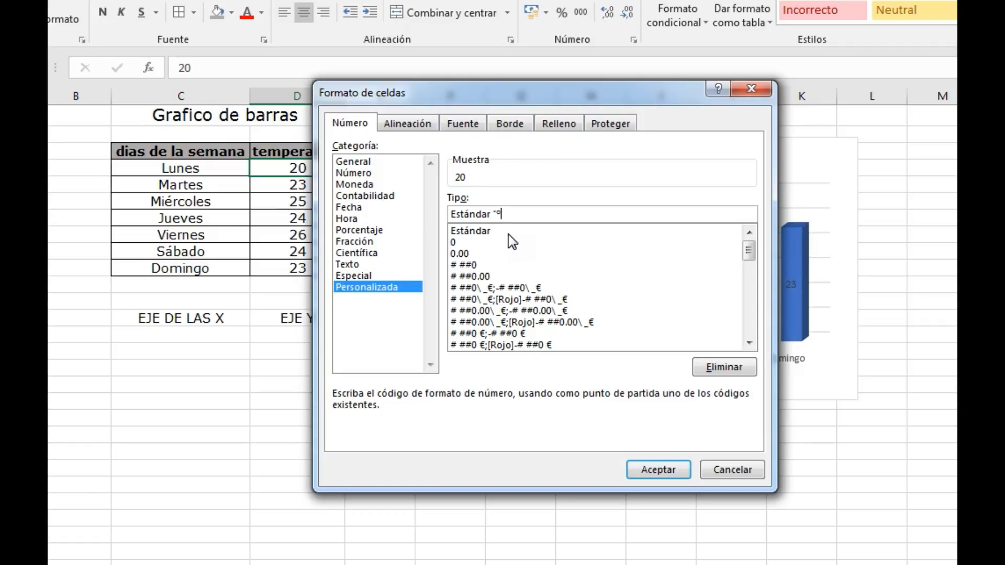
type("\"")
left_click(654, 469)
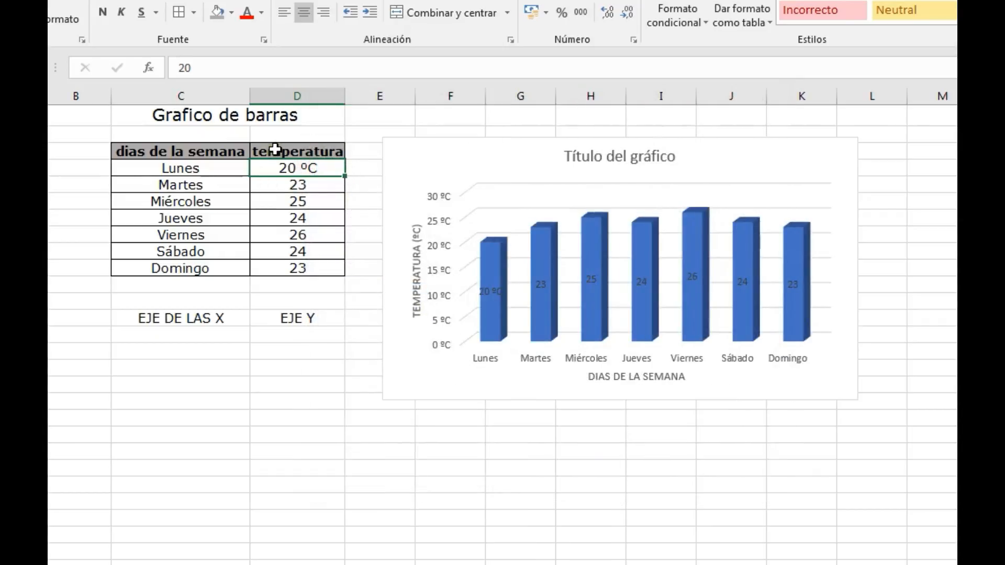
Test the custom format in cell D4 by entering 100, and set the value back to 20.
type("100")
key("Return")
key("Up")
type("20")
key("Return")
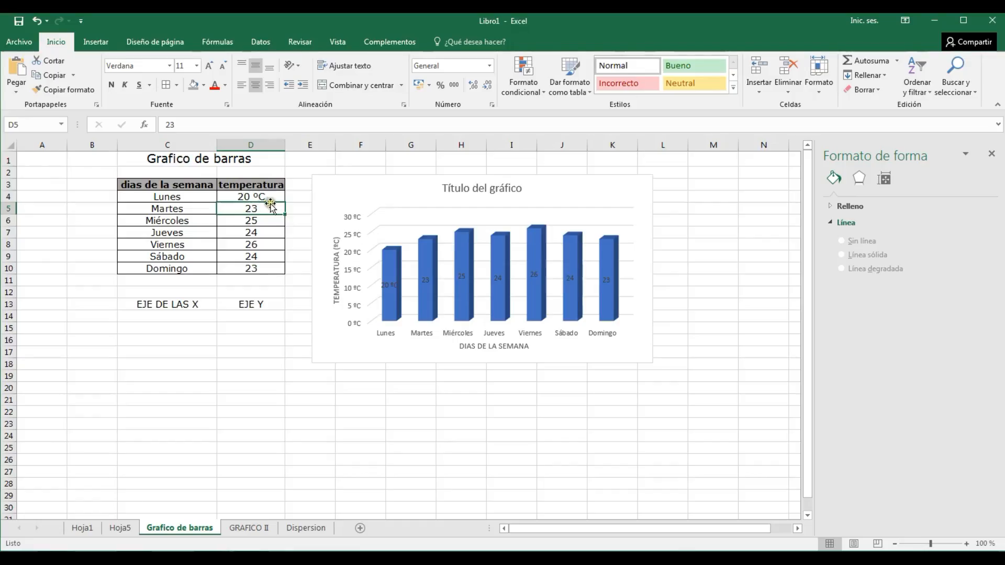
Copy the number format of cell D4 to the remaining temperatures in D5:D10.
mouse_move(270, 204)
left_mouse_down()
mouse_move(274, 264)
mouse_move(260, 231)
mouse_move(268, 210)
left_mouse_up()
left_click(267, 198)
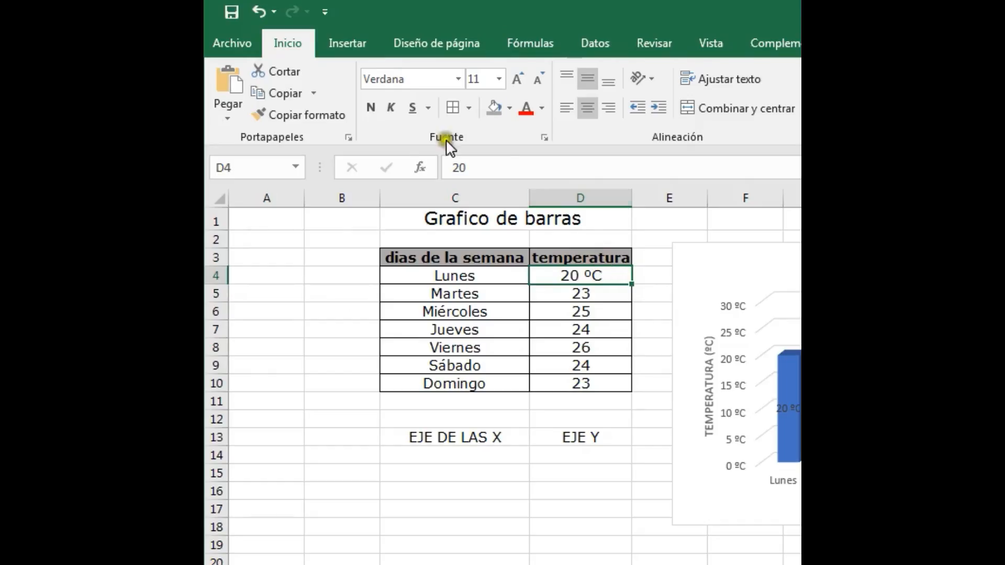
left_click(86, 89)
left_click_drag(588, 291, 599, 383)
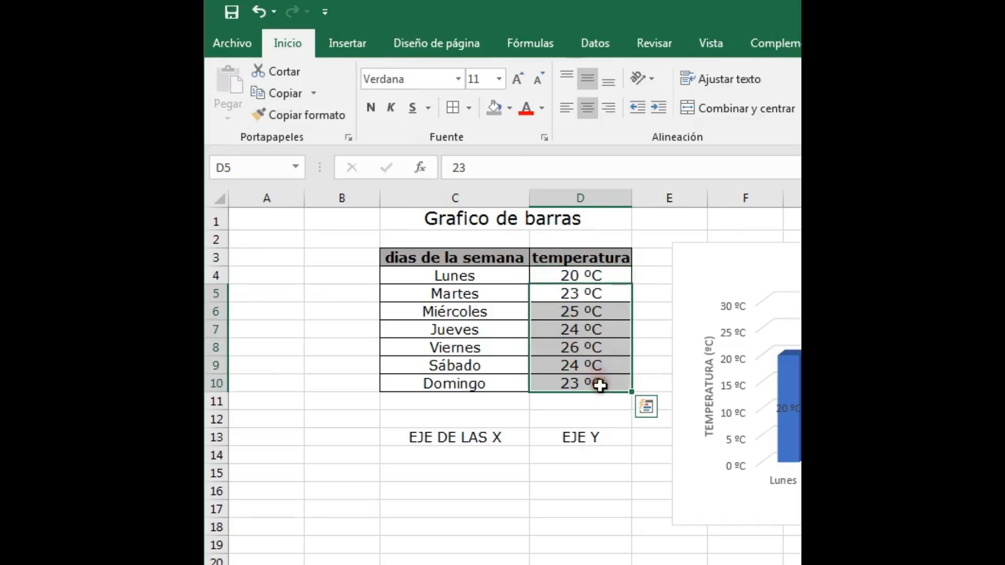
left_click(606, 403)
Move the chart slightly lower and change its title to "GRAFICO DE BARRAS".
left_click_drag(758, 266, 752, 308)
double_click(471, 215)
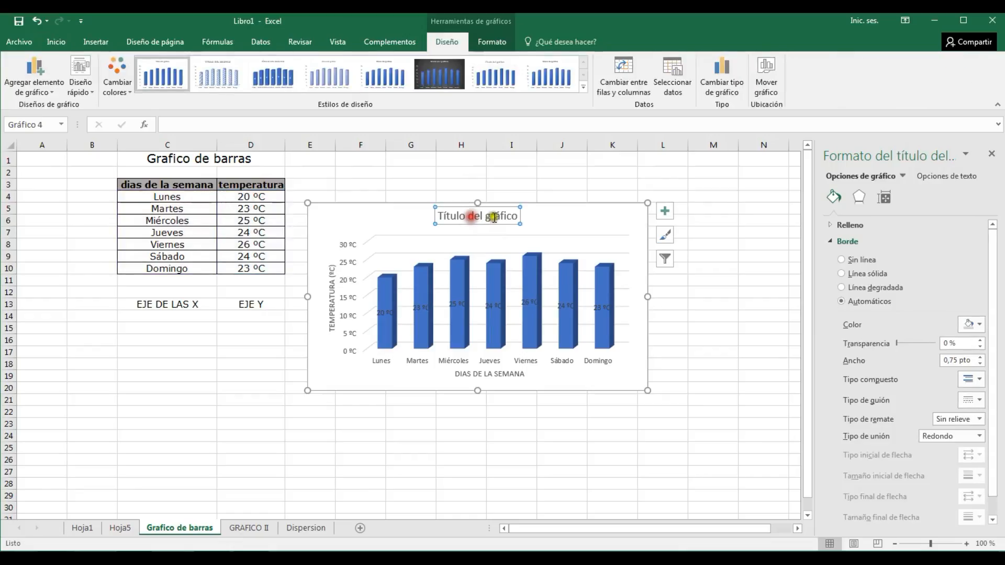
left_click_drag(520, 215, 431, 204)
type("graf")
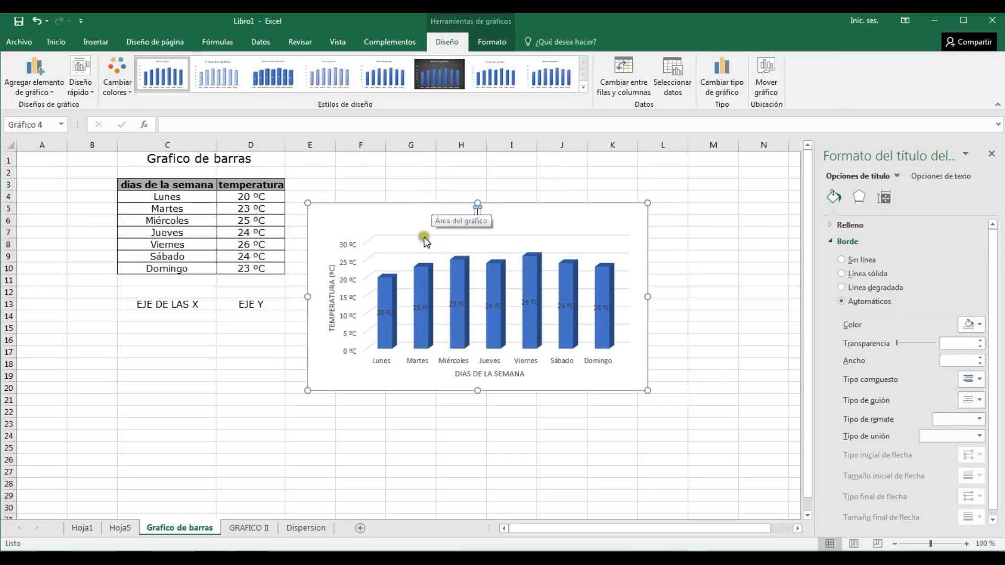
key("BackSpace")
key("BackSpace")
key("BackSpace")
key("BackSpace")
key("Caps_Lock")
type("GRAFICO DE BARRAS")
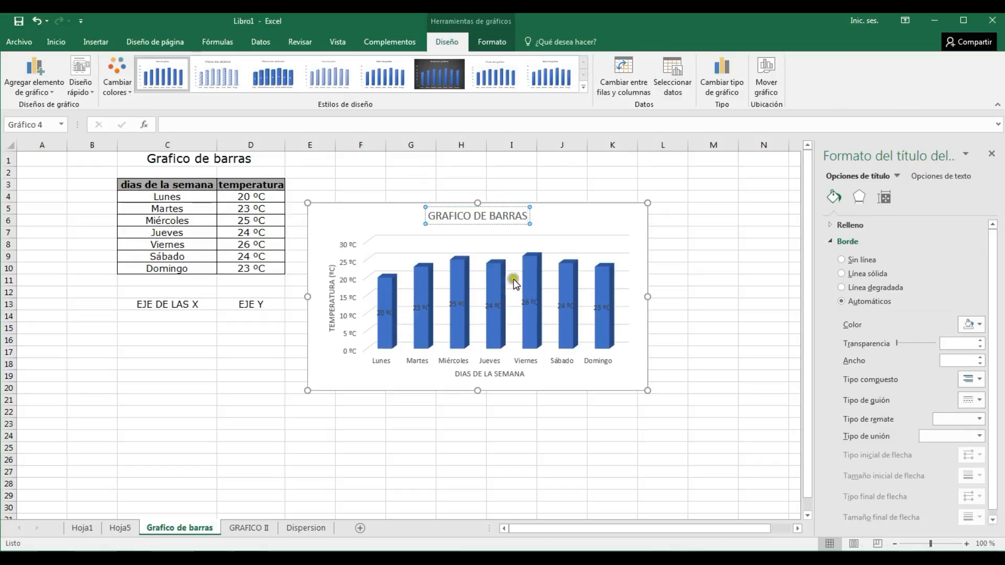
Apply the seventh chart style, with the larger title and fine gridlines, to the column chart.
left_click(566, 209)
left_click(583, 86)
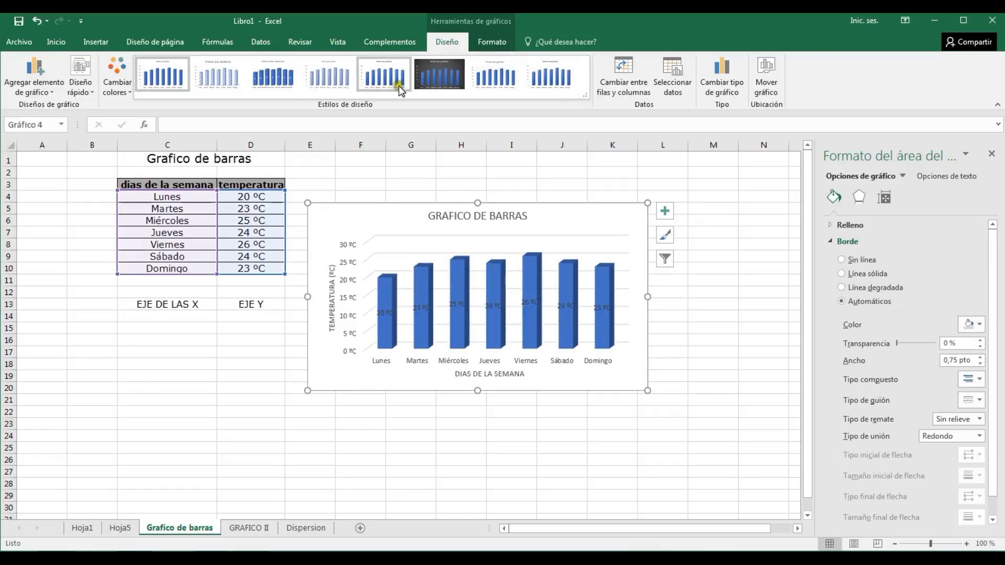
left_click(480, 83)
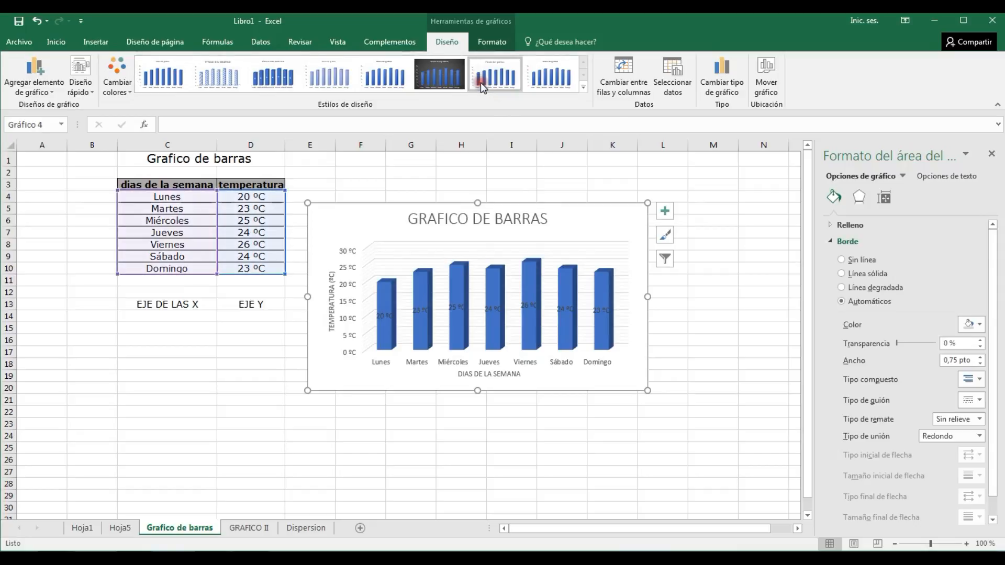
Recolour the columns with the multicolour palette that starts with orange, and move the chart up beside the table.
left_click(117, 79)
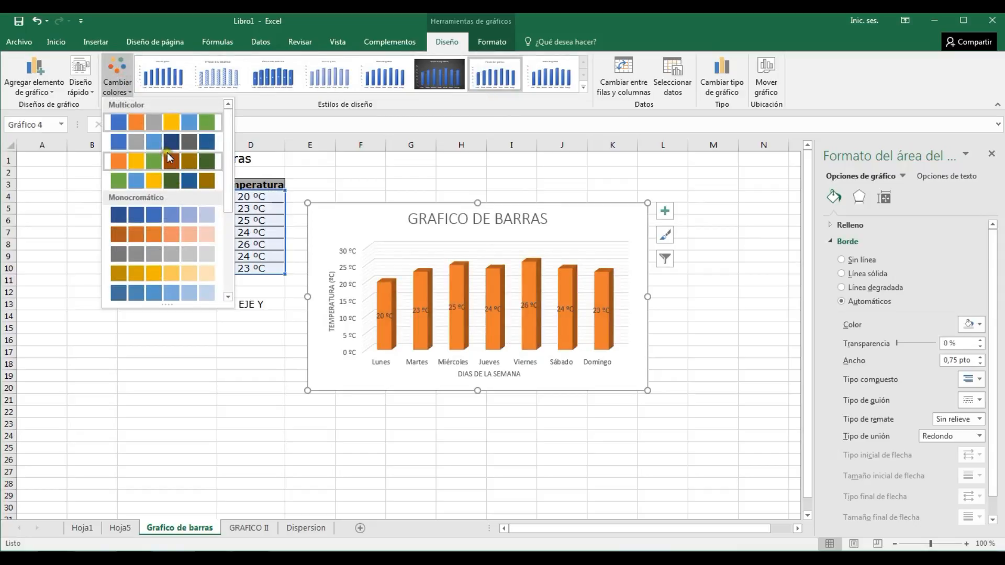
left_click(171, 166)
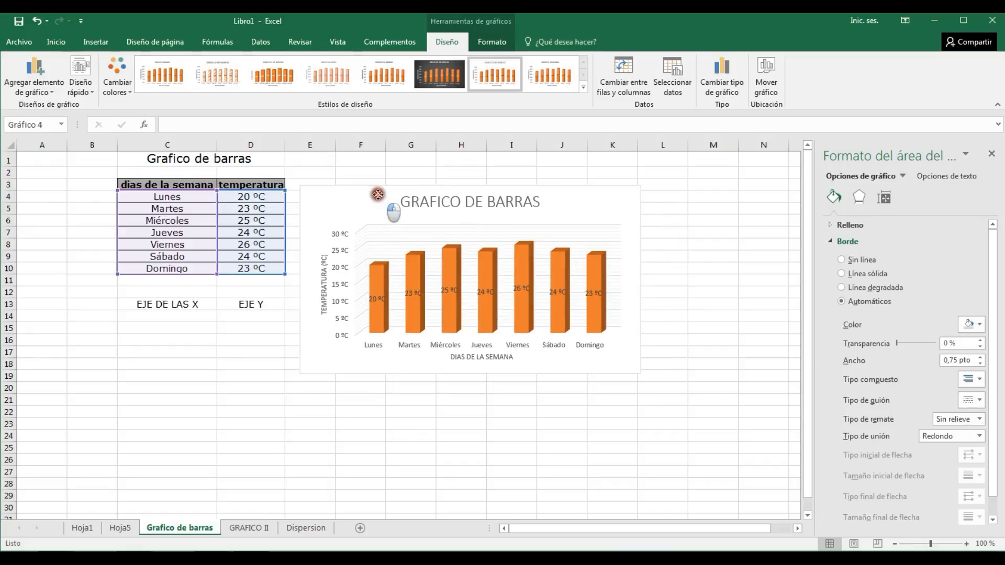
left_click_drag(386, 214, 384, 193)
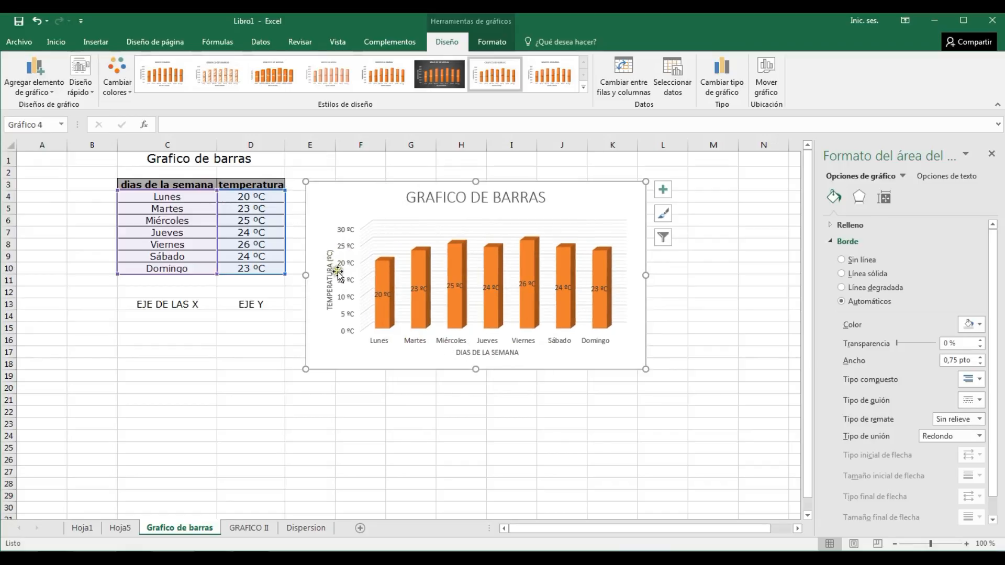
Look at the example charts on sheet Hoja5 and switch to the GRAFICO II sheet.
left_click(251, 529)
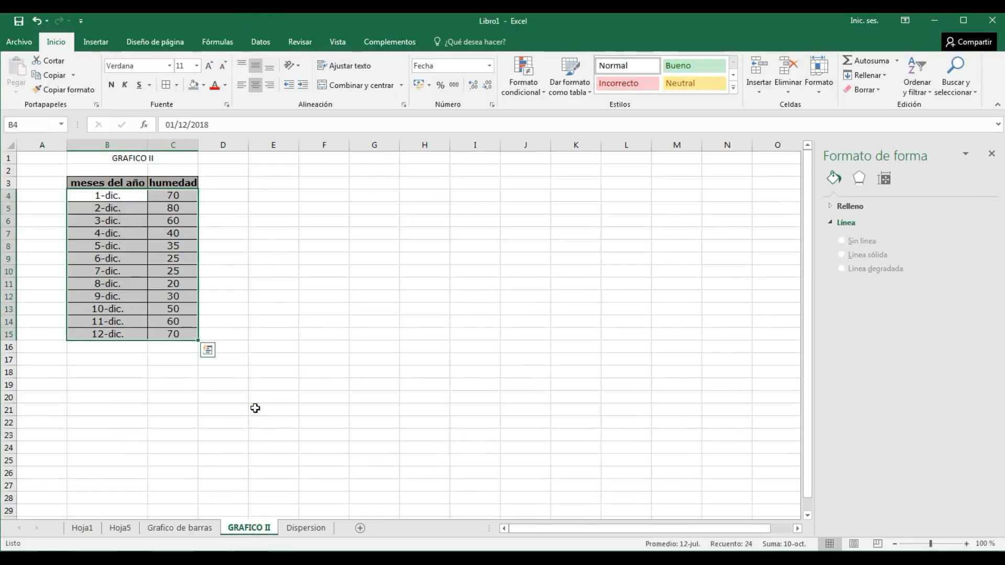
left_click(125, 528)
left_click(441, 182)
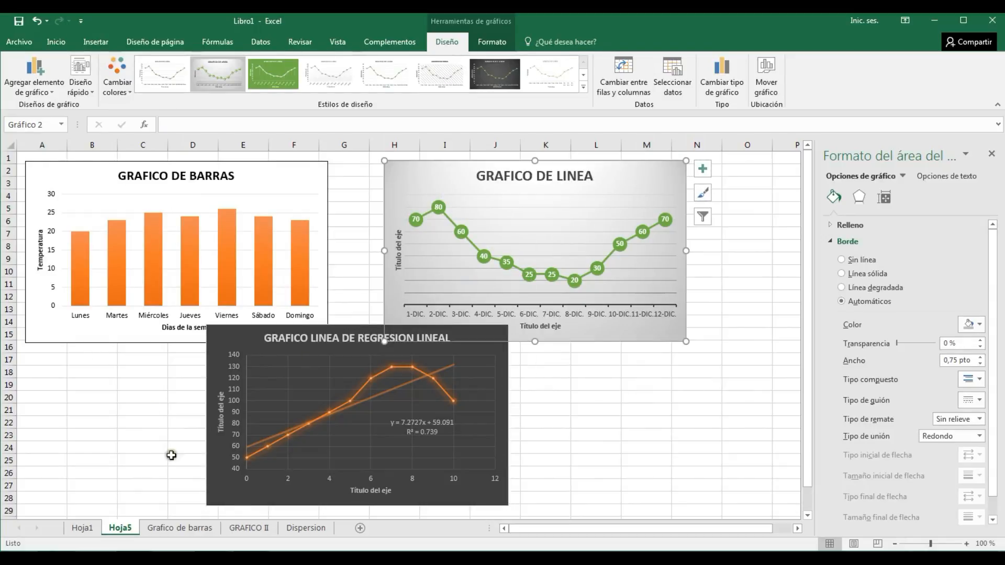
left_click(251, 528)
left_click(289, 311)
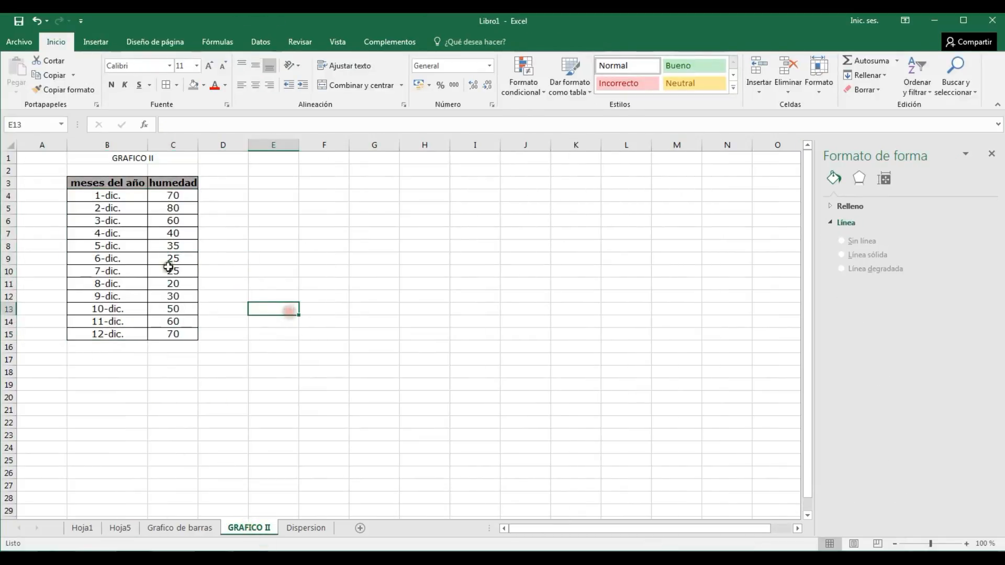
Change the "meses del año" header in cell B3 to "DIAS DE DICIEMBRE".
left_click_drag(128, 181, 127, 189)
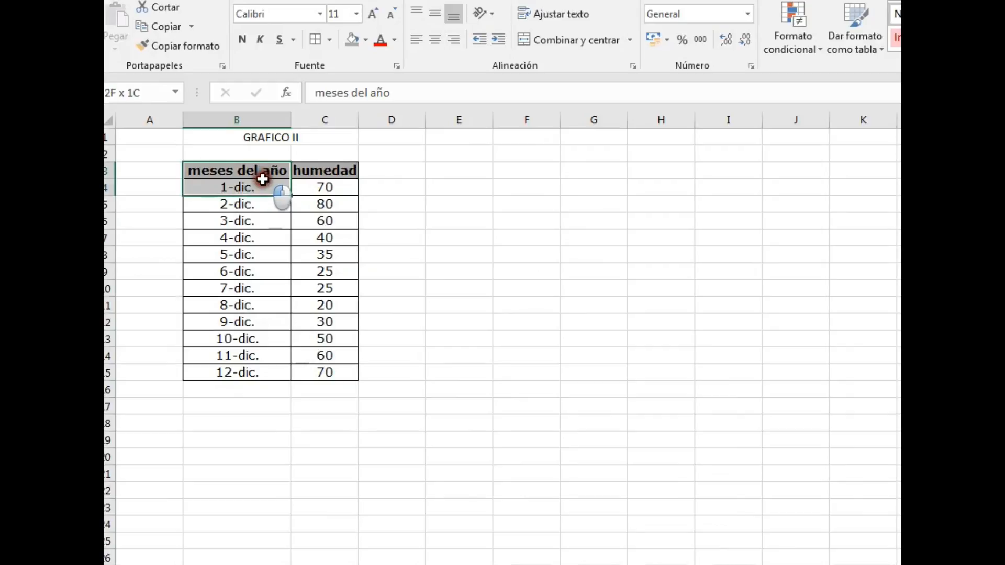
left_click_drag(262, 179, 263, 172)
left_click(460, 184)
left_click(268, 172)
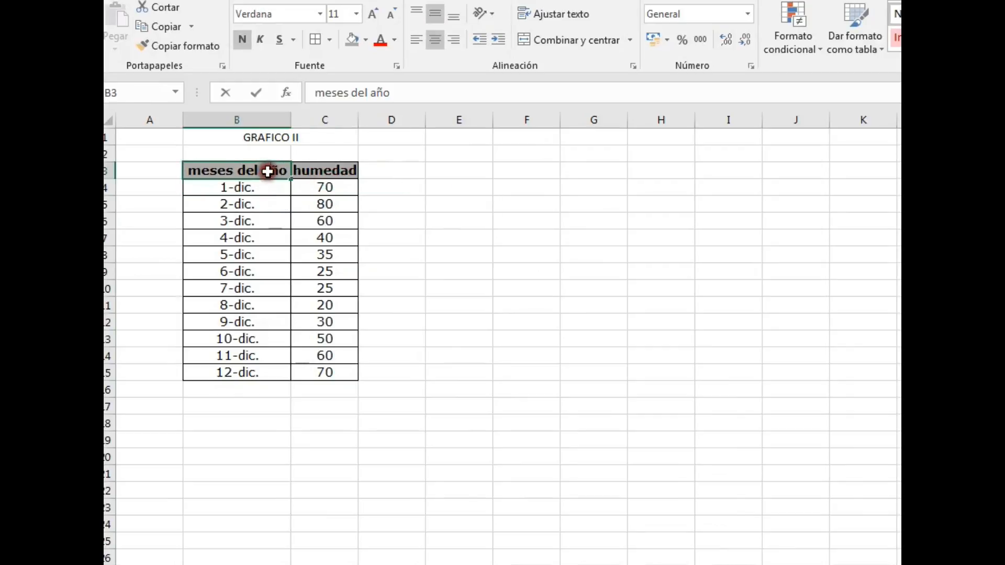
double_click(267, 171)
type("DIAS DE DICIEMBRE")
key("Return")
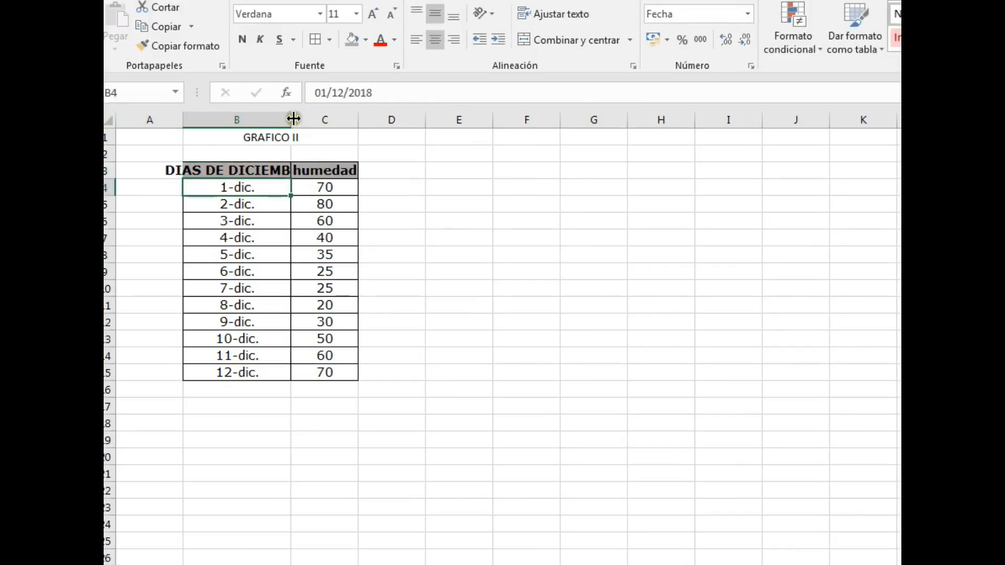
Widen column B so that the "DIAS DE DICIEMBRE" header fits completely.
double_click(293, 119)
left_click(458, 171)
left_click(325, 194)
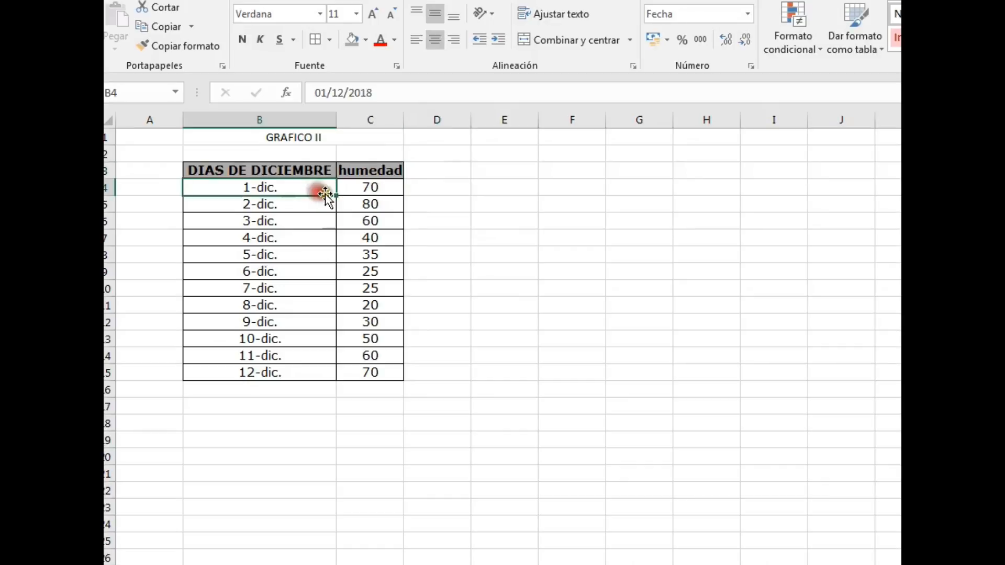
left_click_drag(316, 186, 319, 357)
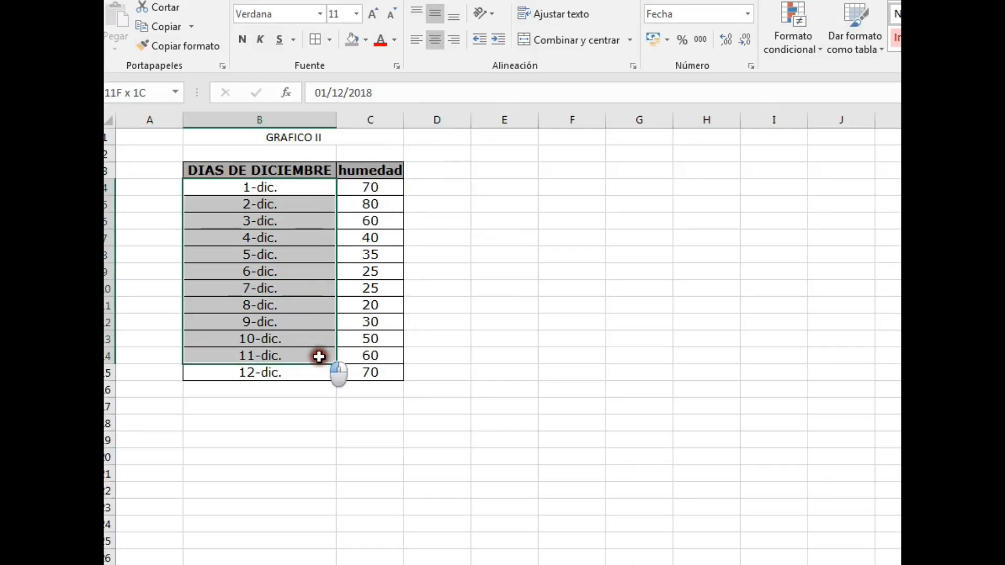
left_click(382, 188)
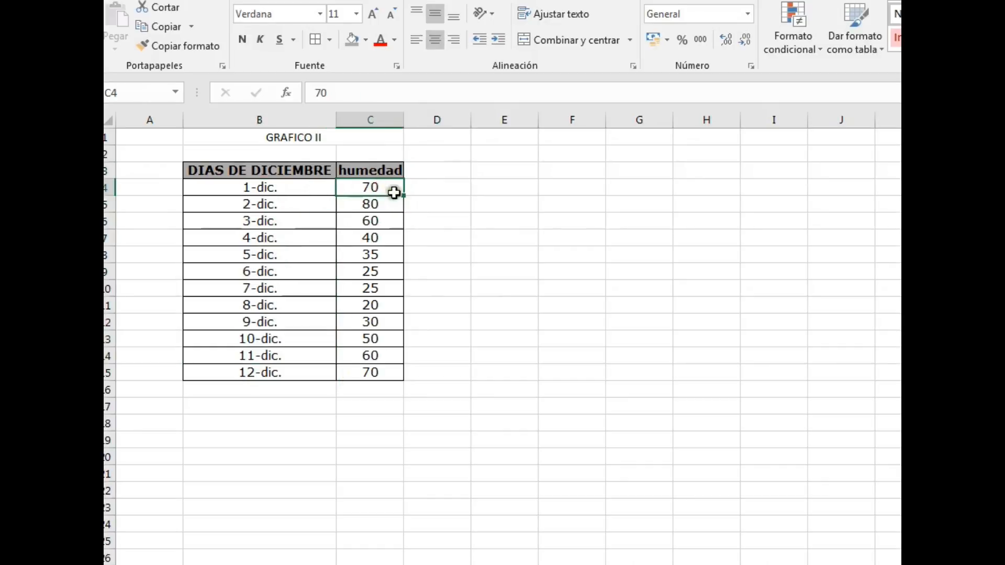
double_click(394, 186)
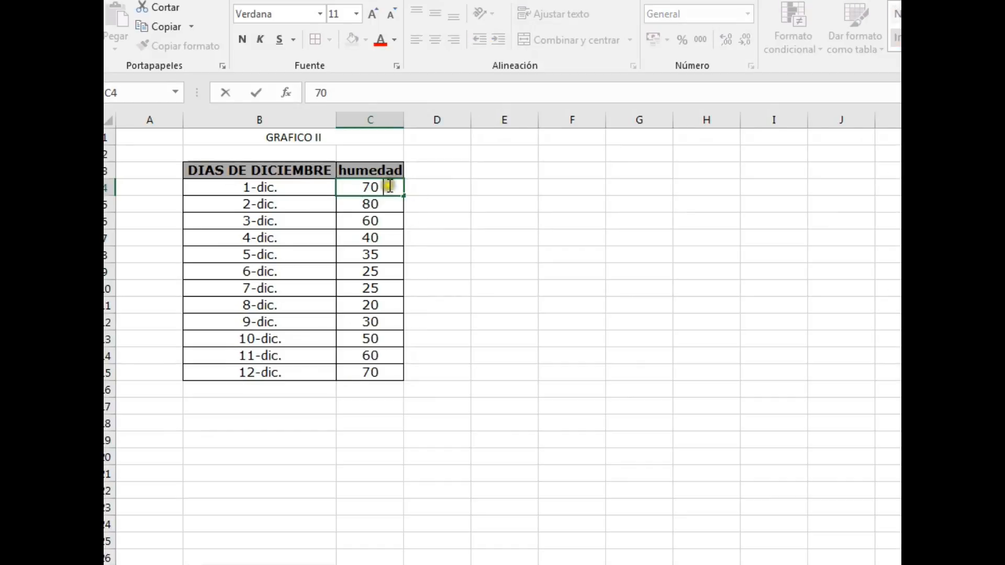
right_click(388, 187)
left_click(677, 262)
left_click(473, 209)
Apply the custom number format Estándar "%" to the first humidity value in cell C4.
right_click(392, 189)
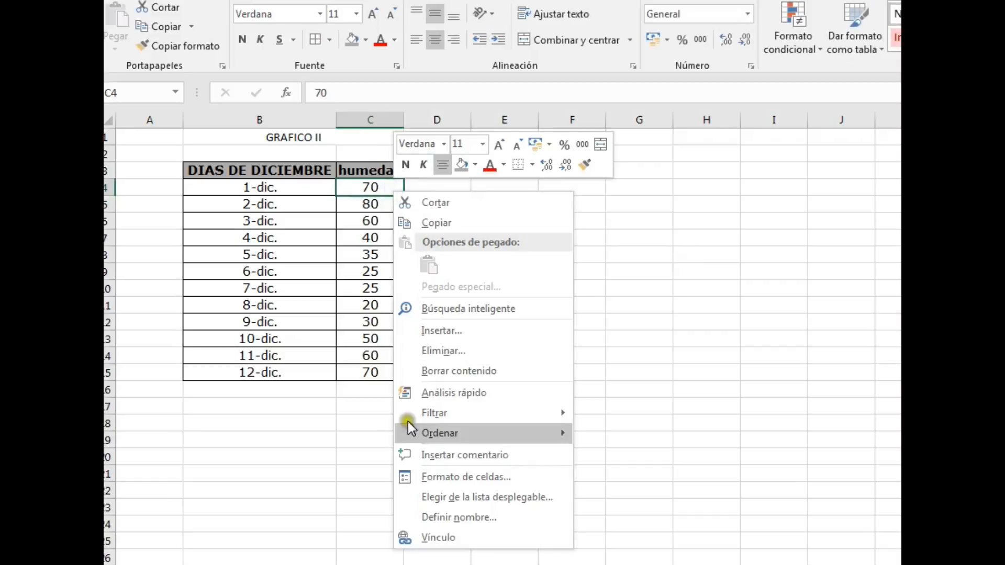
left_click(421, 478)
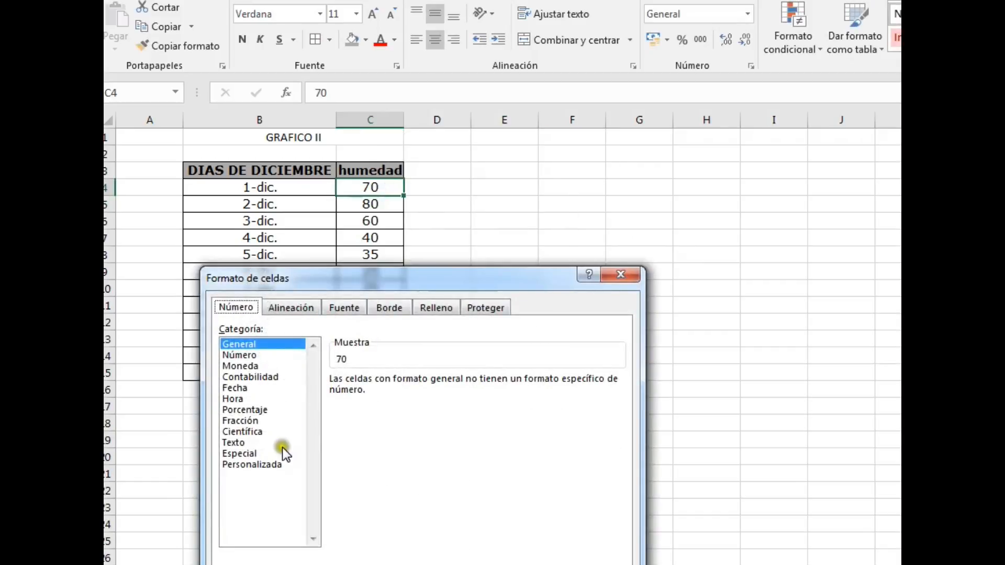
left_click(271, 464)
left_click_drag(395, 278, 624, 147)
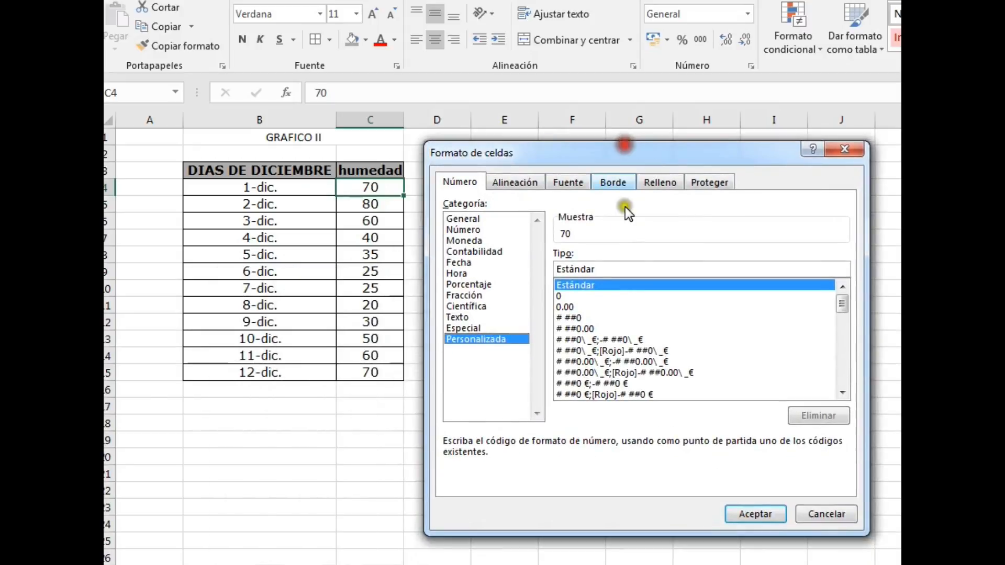
left_click(619, 269)
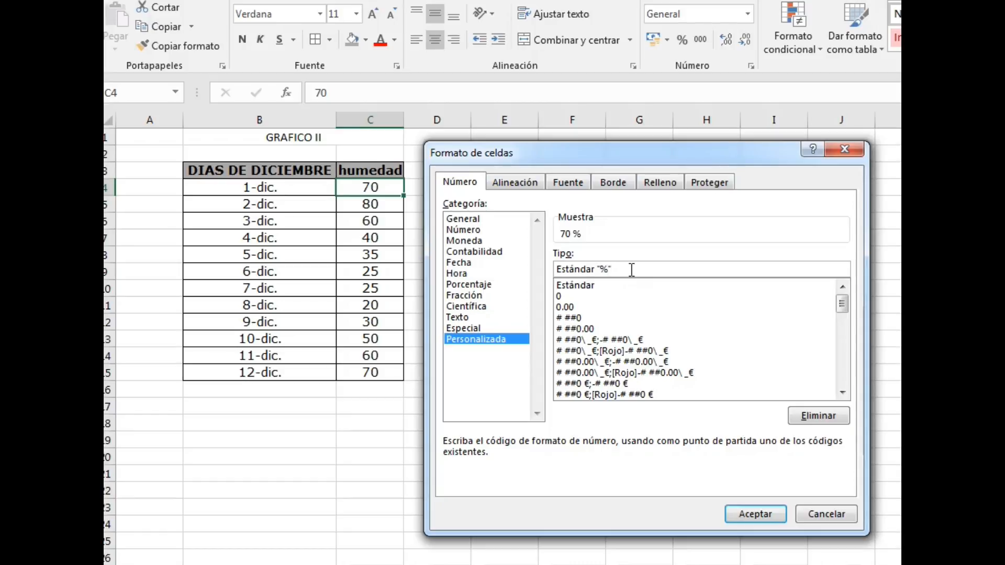
left_click(756, 511)
left_click(498, 223)
Copy the percent formatting from cell C4 to the remaining humidity values in C5:C15.
left_click(382, 190)
left_click(207, 45)
left_click_drag(373, 203, 376, 371)
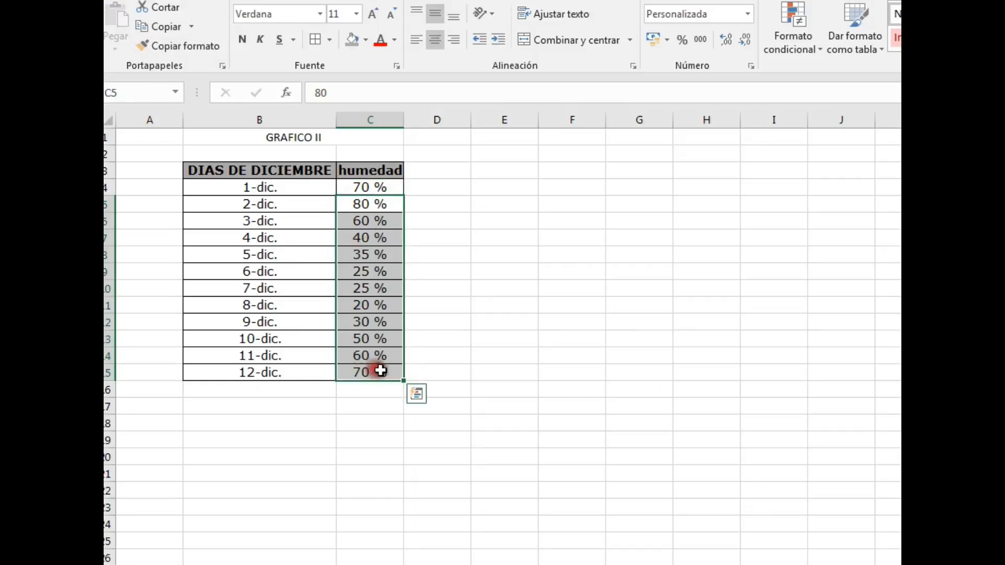
left_click(480, 325)
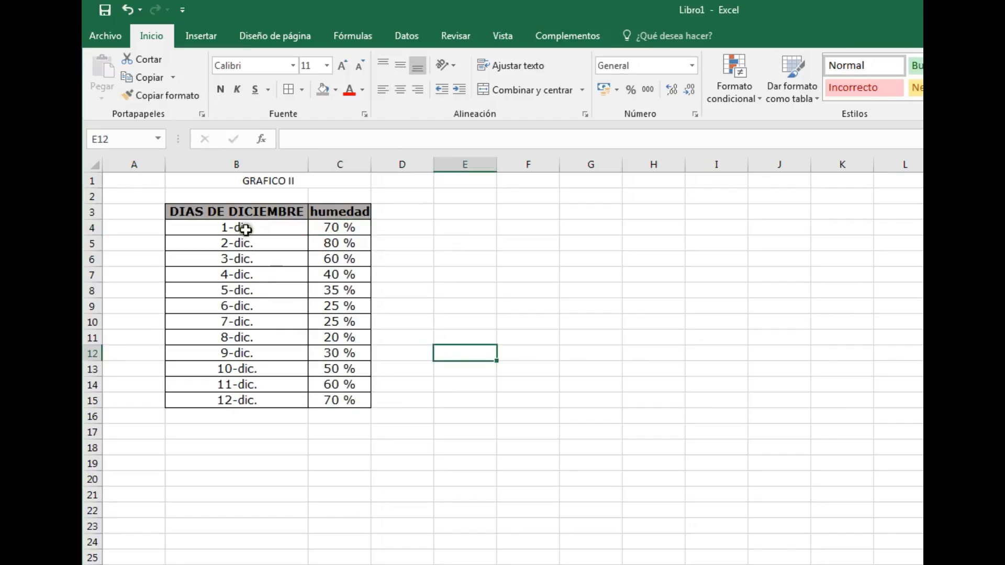
Insert a 2D stacked line chart with markers from B4:C15 and place it beside the table.
left_click_drag(246, 229, 347, 397)
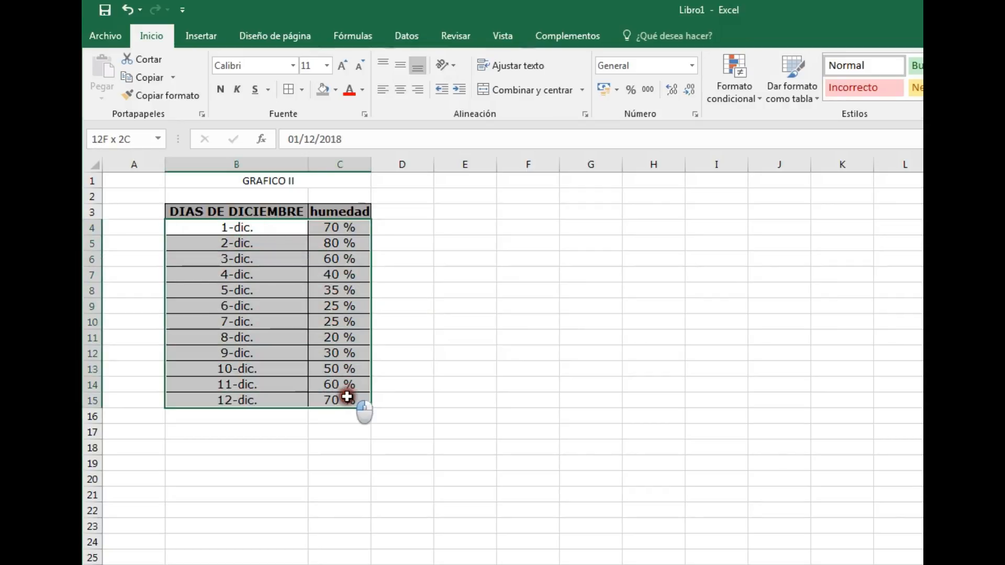
left_click(215, 37)
left_click(634, 77)
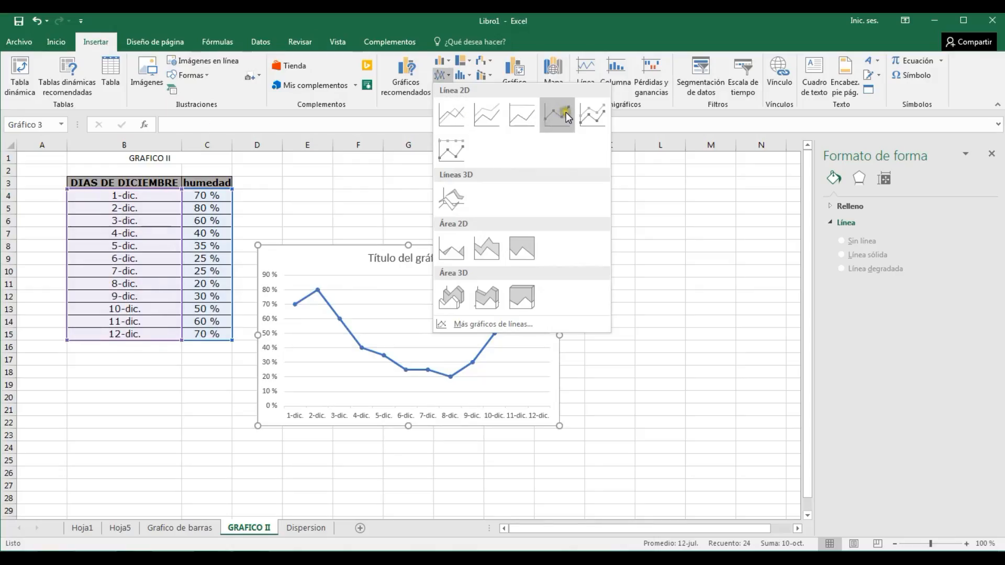
left_click(594, 115)
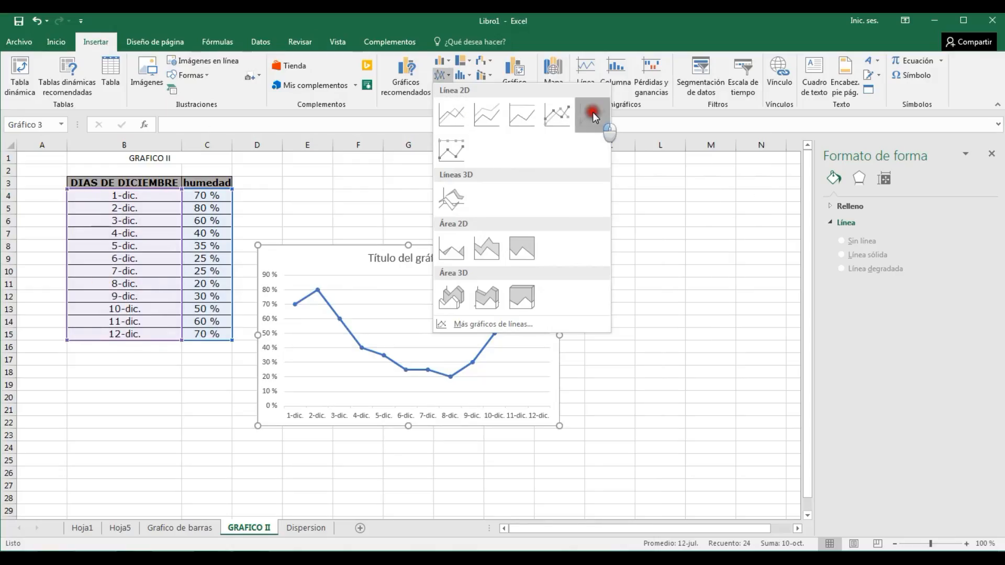
left_click_drag(507, 260, 555, 196)
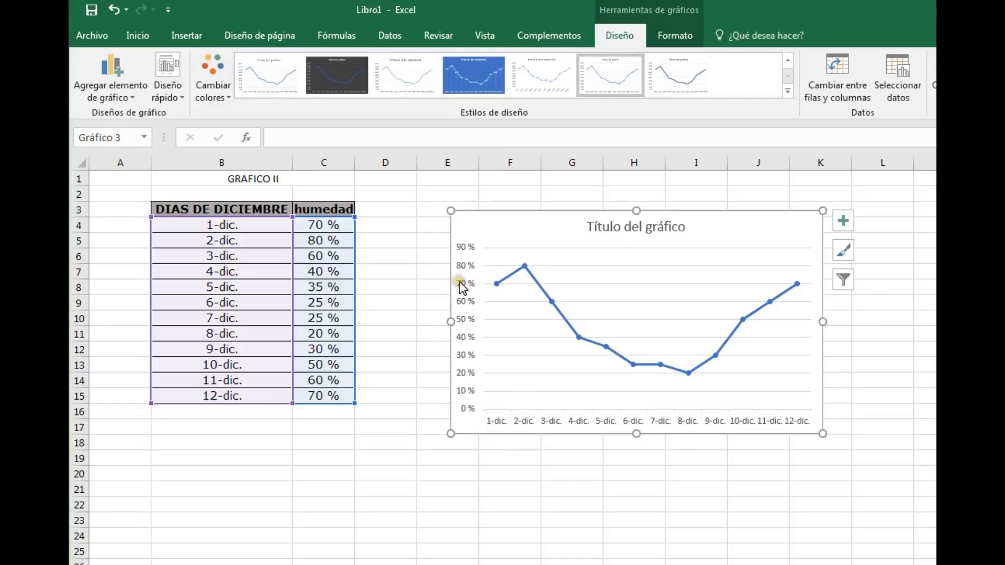
Remove Series1 from the line chart's data source.
left_click(255, 233)
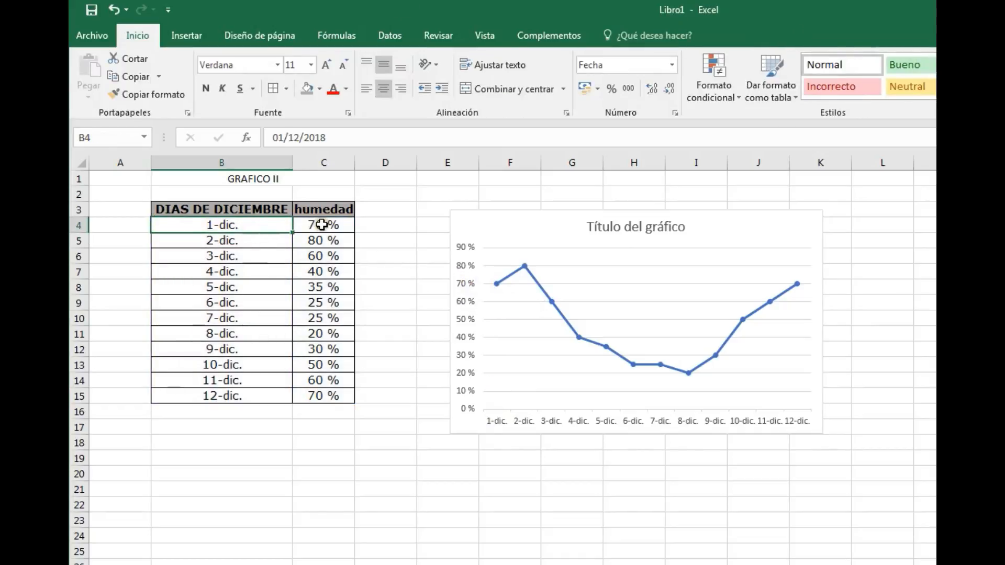
left_click(515, 226)
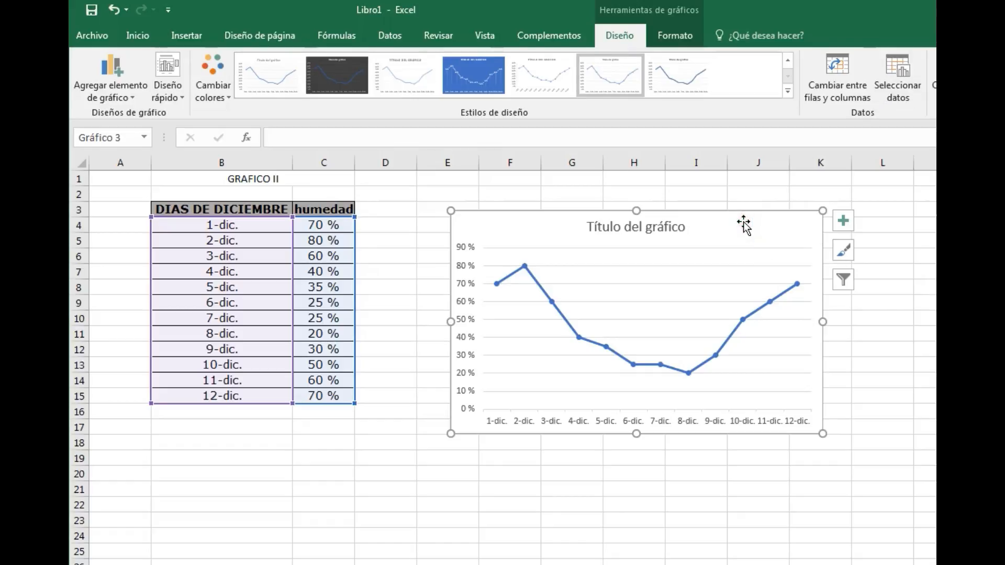
left_click(898, 74)
left_click(615, 325)
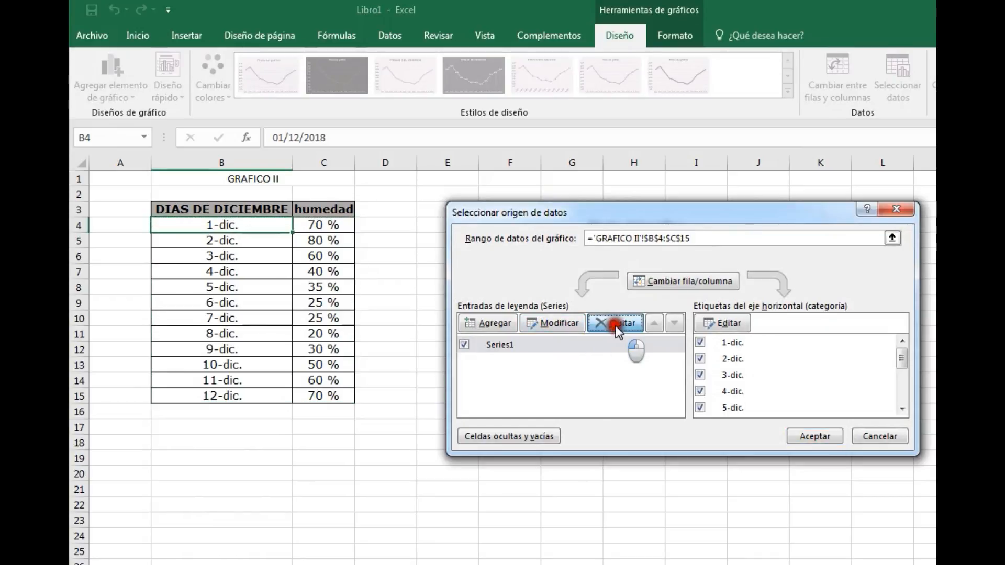
left_click_drag(608, 208, 635, 197)
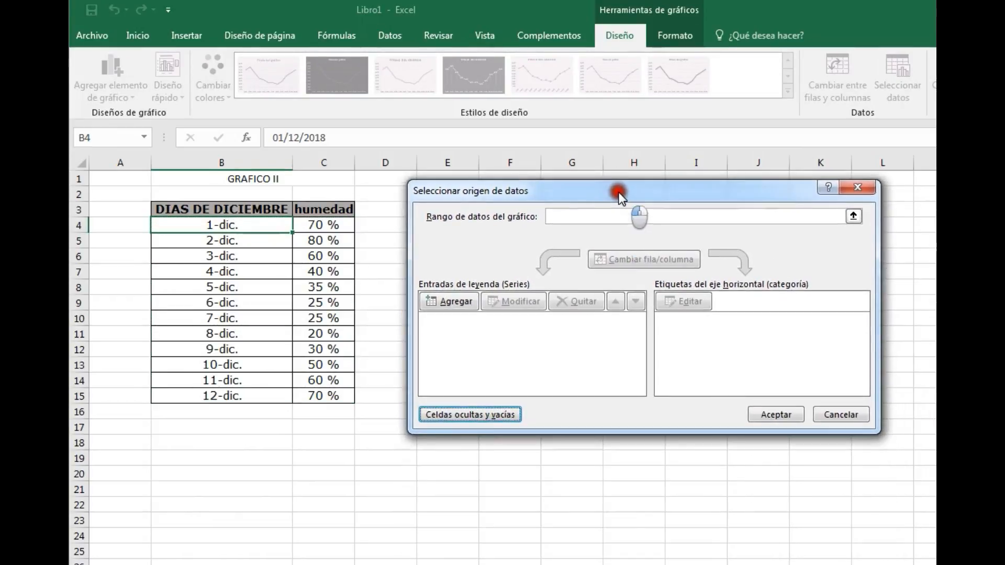
Add a data series to the chart with the humidity values in C4:C15.
left_click(463, 306)
left_click(593, 347)
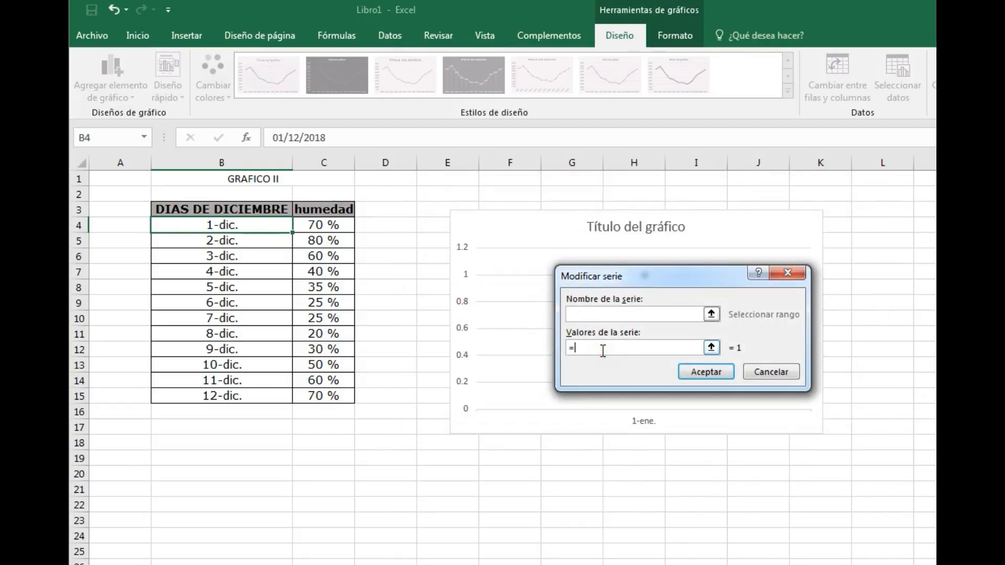
left_click_drag(332, 221, 335, 398)
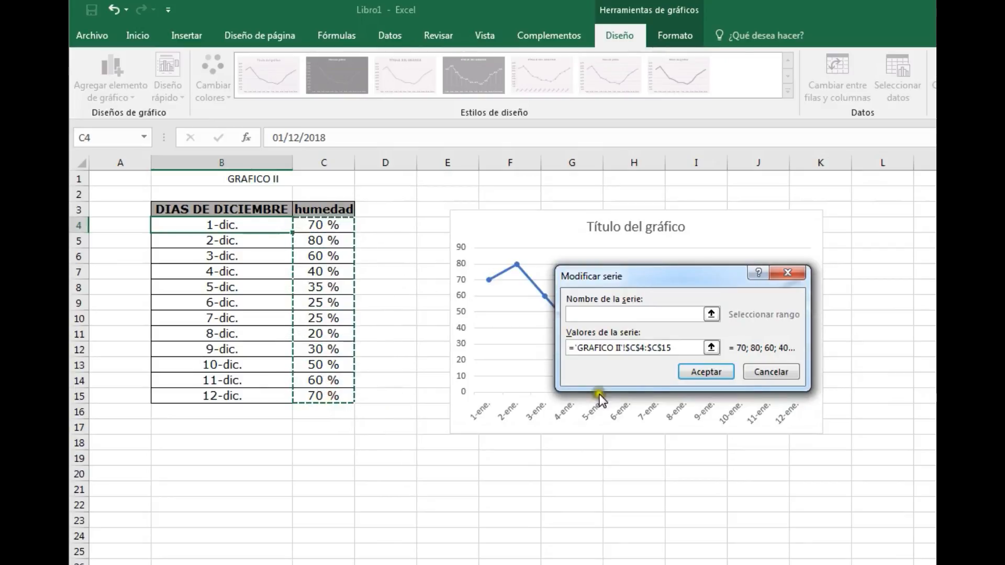
left_click(686, 373)
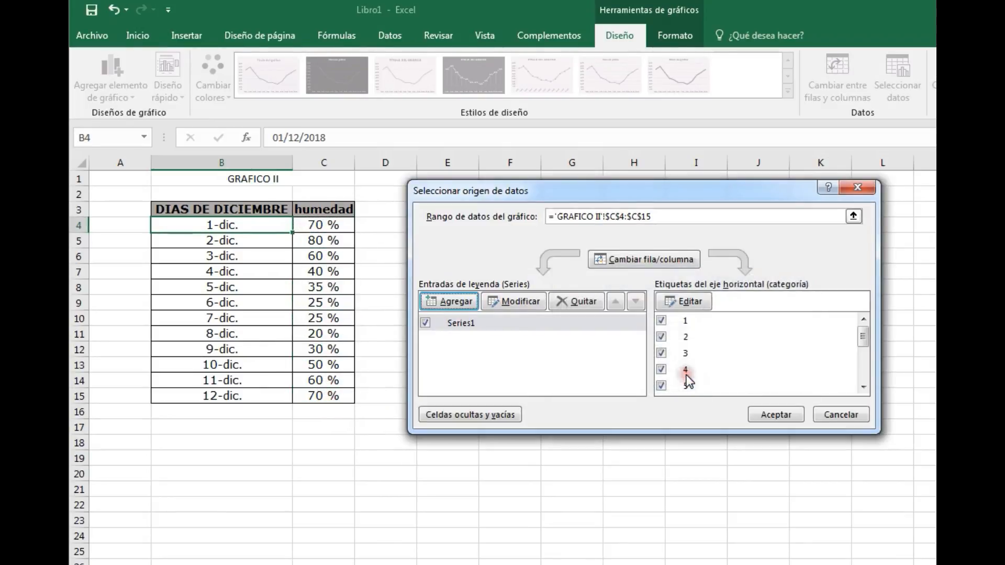
Set the chart's horizontal axis labels to the December dates in B4:B15 and accept the data source.
left_click_drag(658, 194, 639, 473)
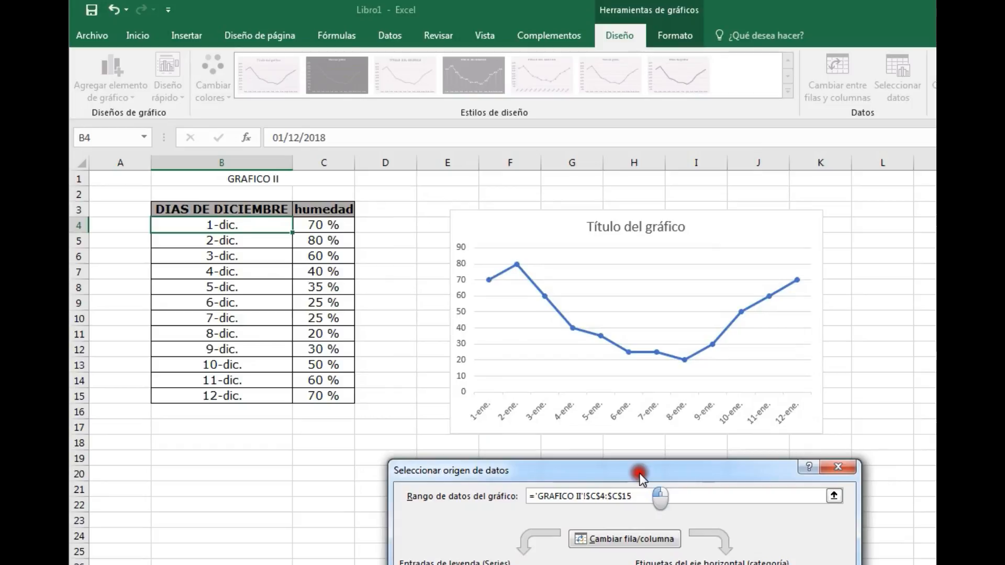
left_click_drag(639, 473, 649, 452)
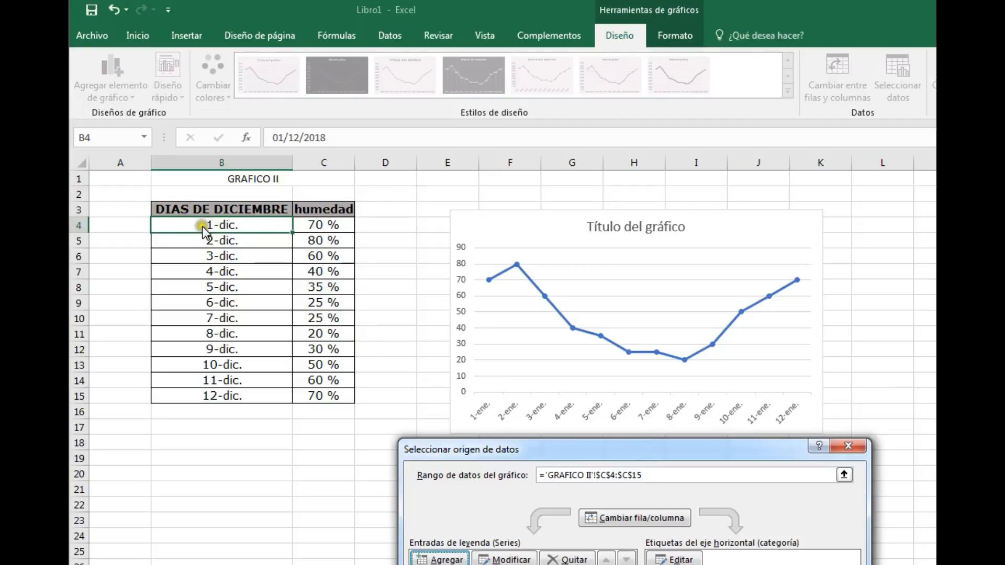
left_click(250, 226)
left_click_drag(542, 454, 479, 216)
left_click(612, 339)
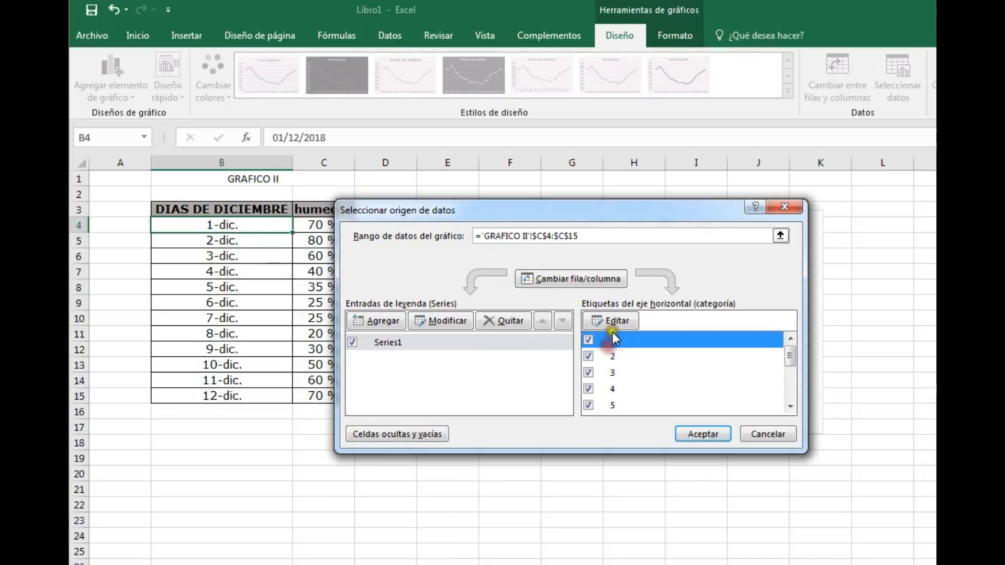
left_click(626, 322)
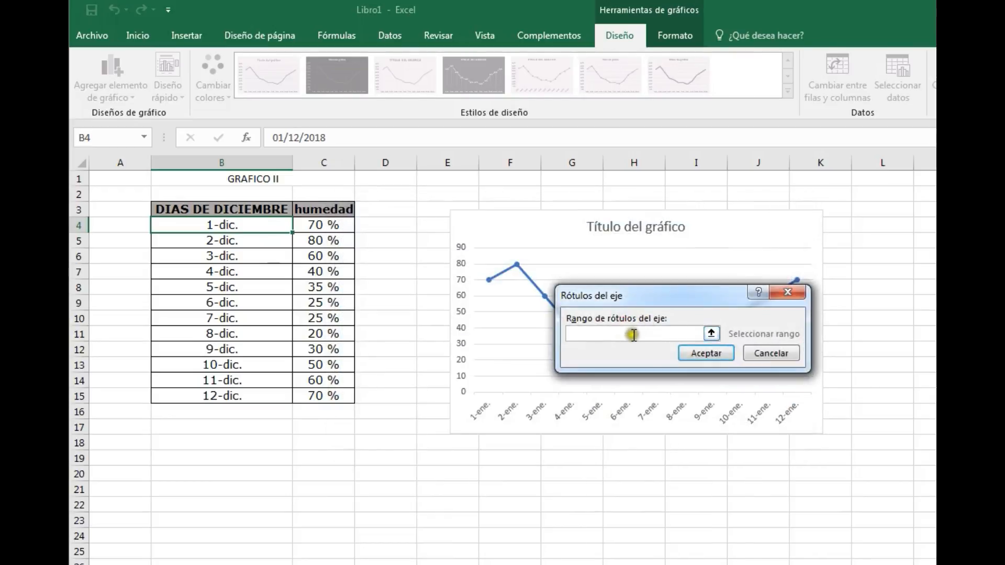
left_click_drag(225, 225, 258, 390)
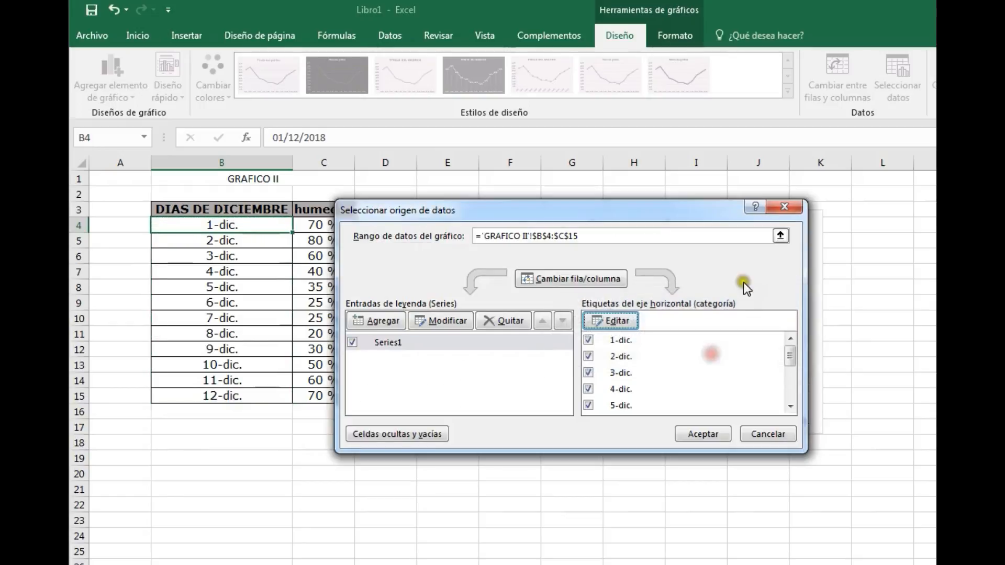
left_click(717, 435)
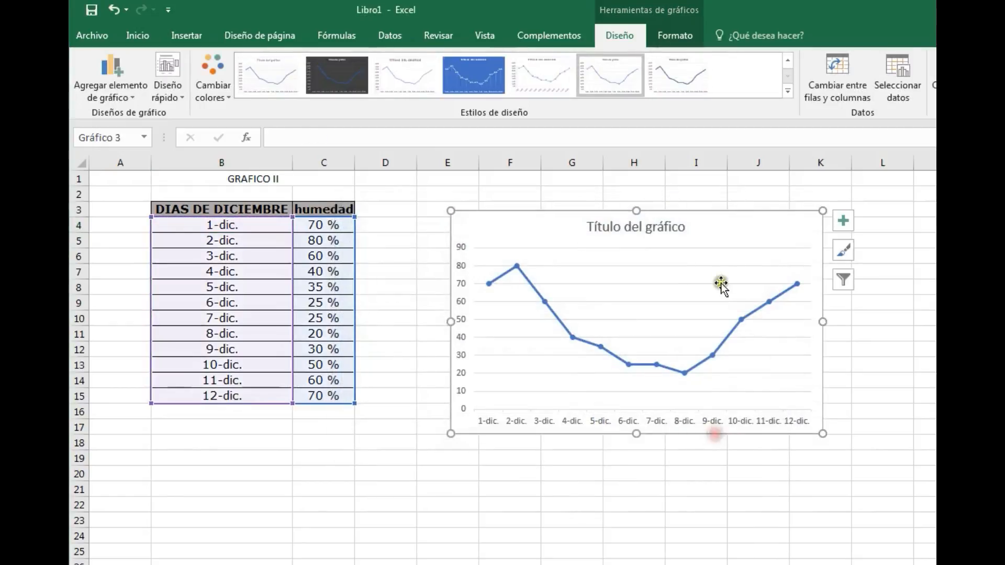
Enlarge the line chart and format its horizontal axis labels in black at 10.5 pt.
left_click_drag(822, 433, 889, 467)
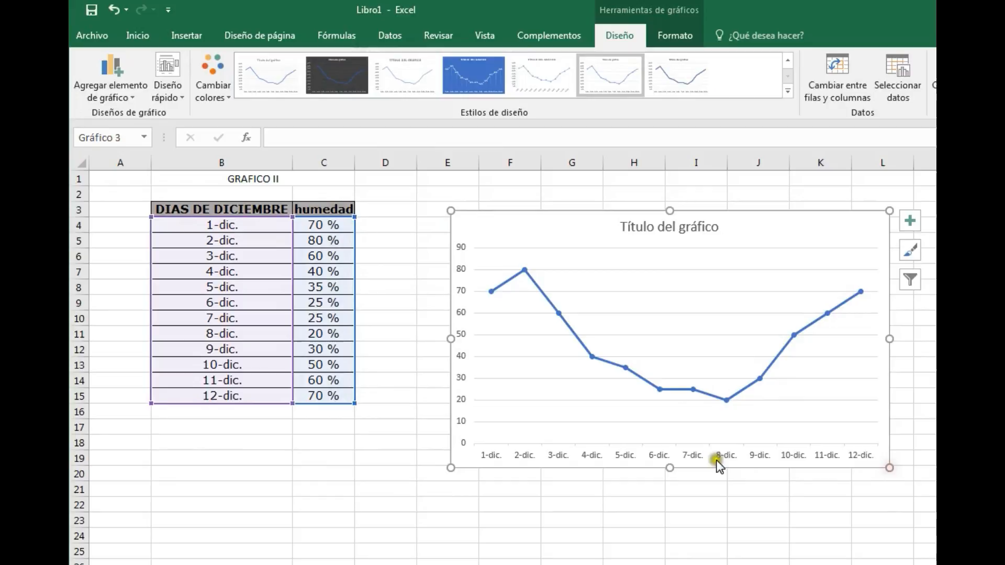
left_click(635, 453)
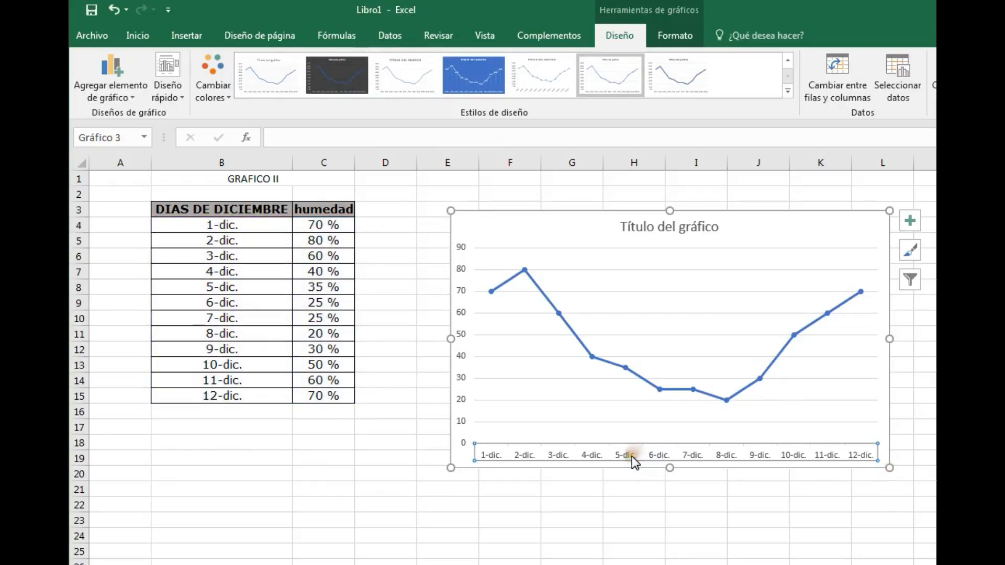
left_click(138, 36)
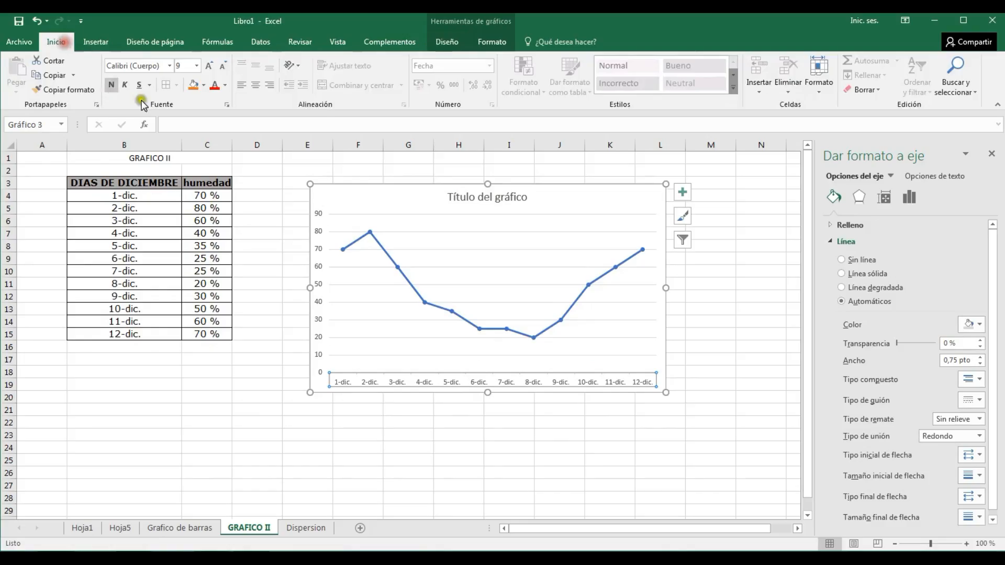
left_click(226, 86)
left_click(231, 99)
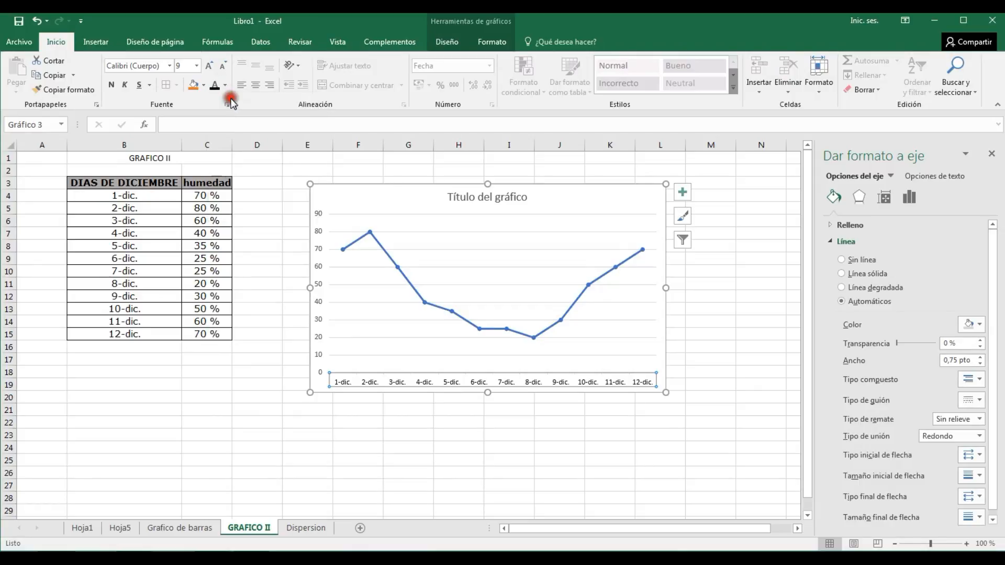
left_click(206, 67)
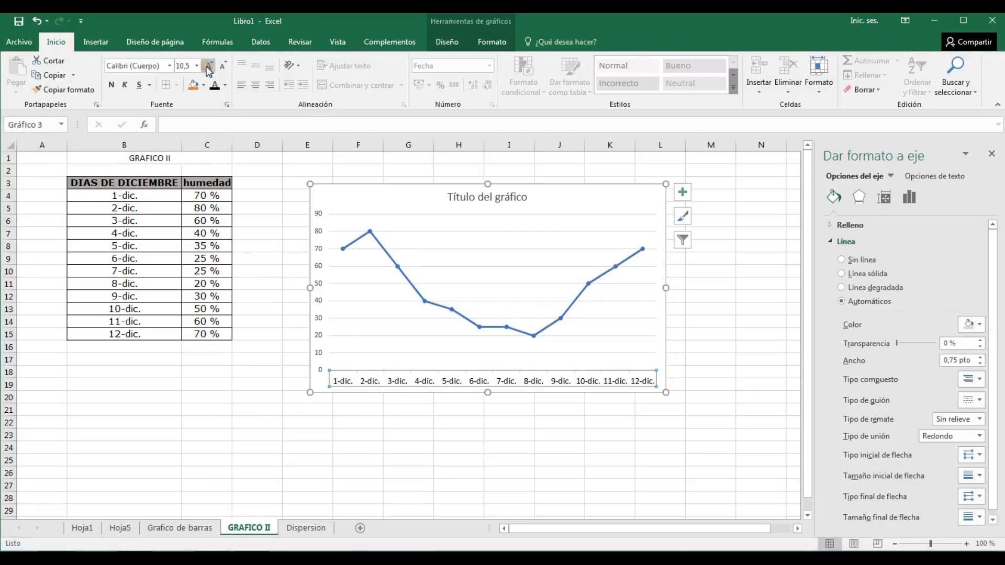
Format the vertical axis labels of the line chart in black at 10.5 pt.
left_click(315, 220)
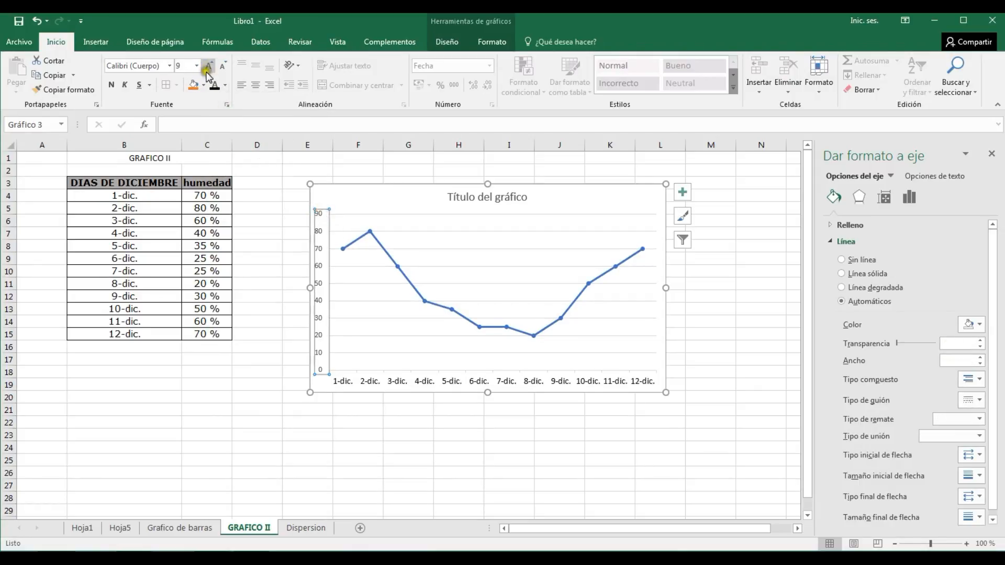
left_click(213, 86)
left_click(395, 475)
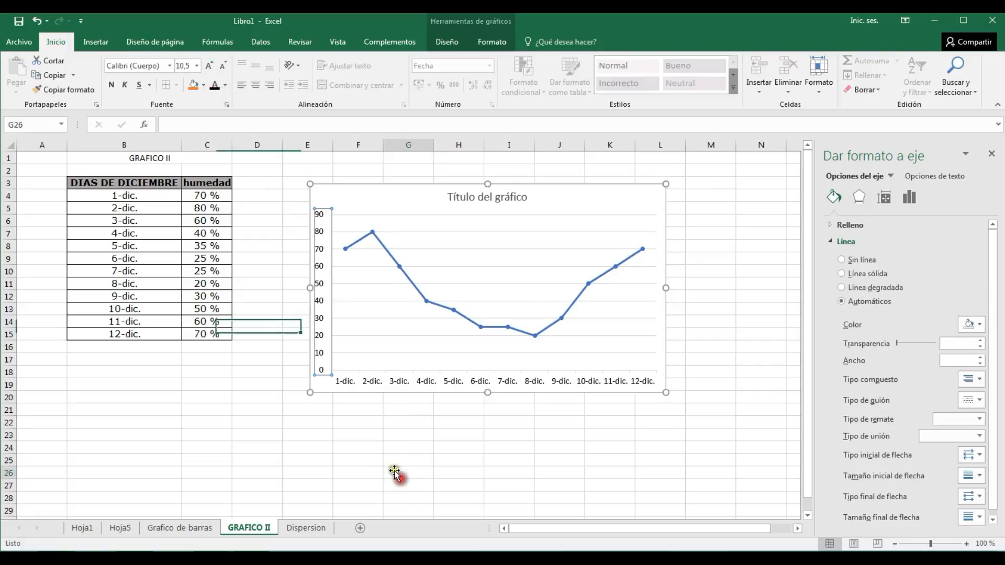
left_click(369, 381)
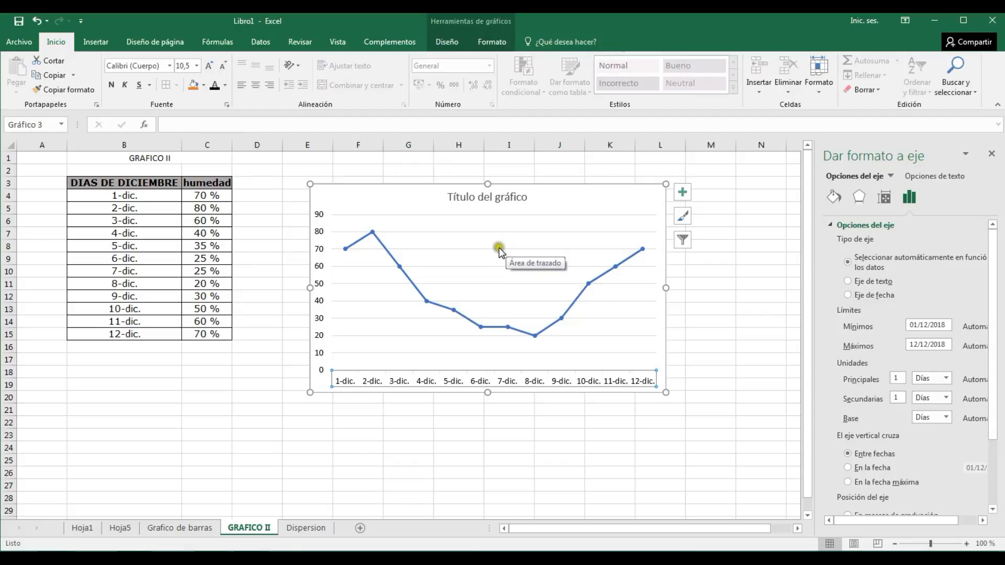
Add axis titles and data labels to the line chart.
left_click(580, 198)
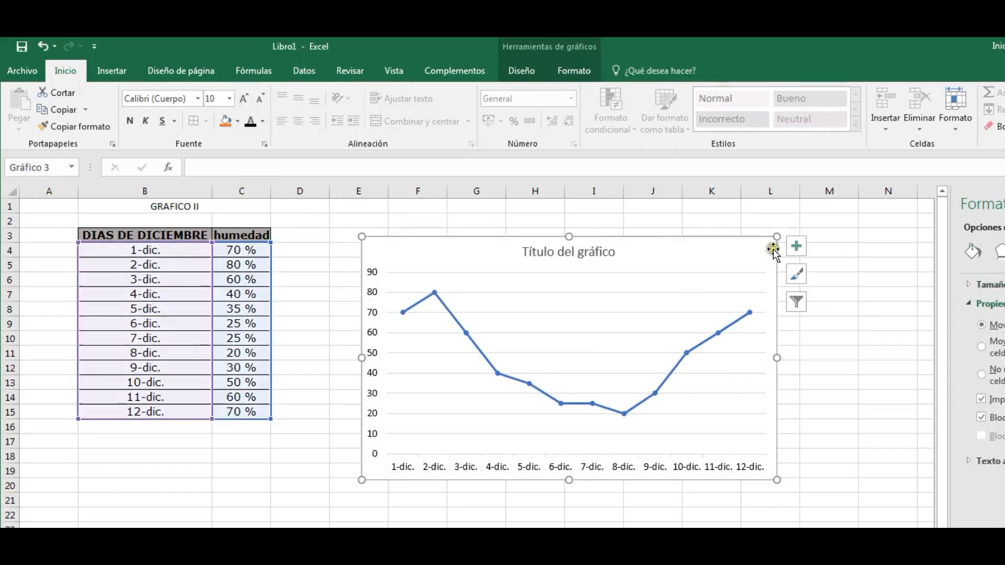
left_click(794, 246)
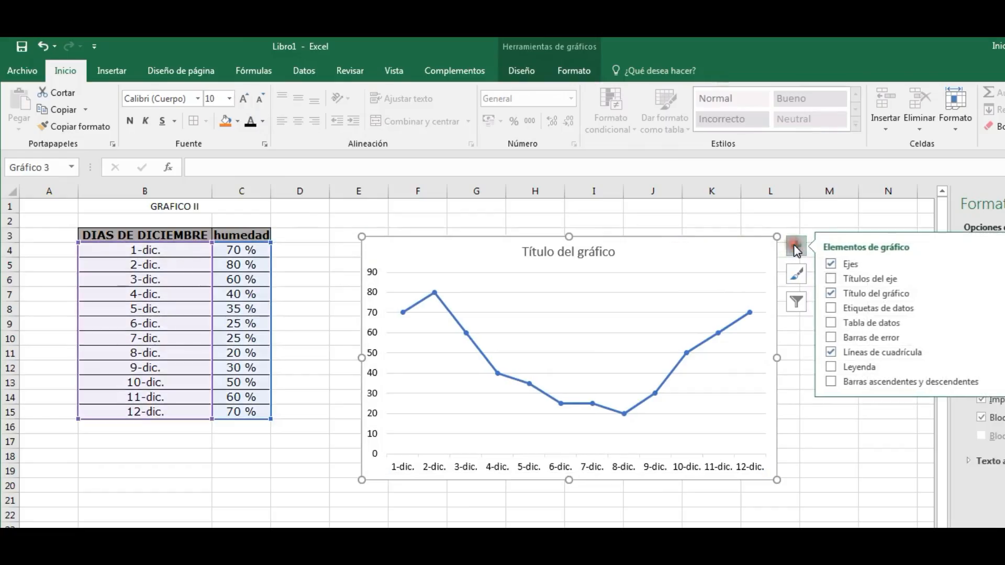
left_click(831, 279)
left_click(832, 308)
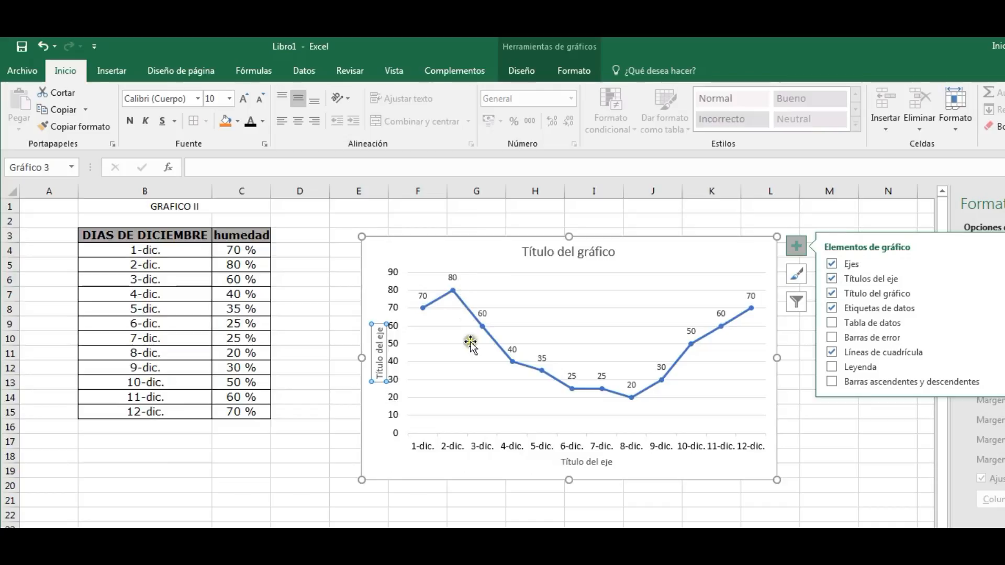
mouse_move(457, 295)
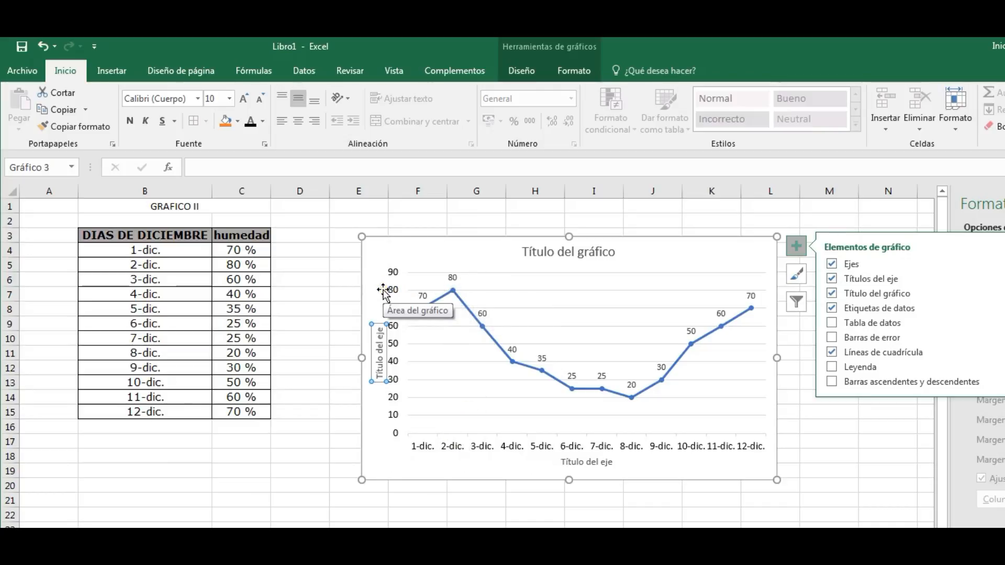
Try showing a data table and a legend on the line chart.
left_click(831, 323)
left_click(831, 322)
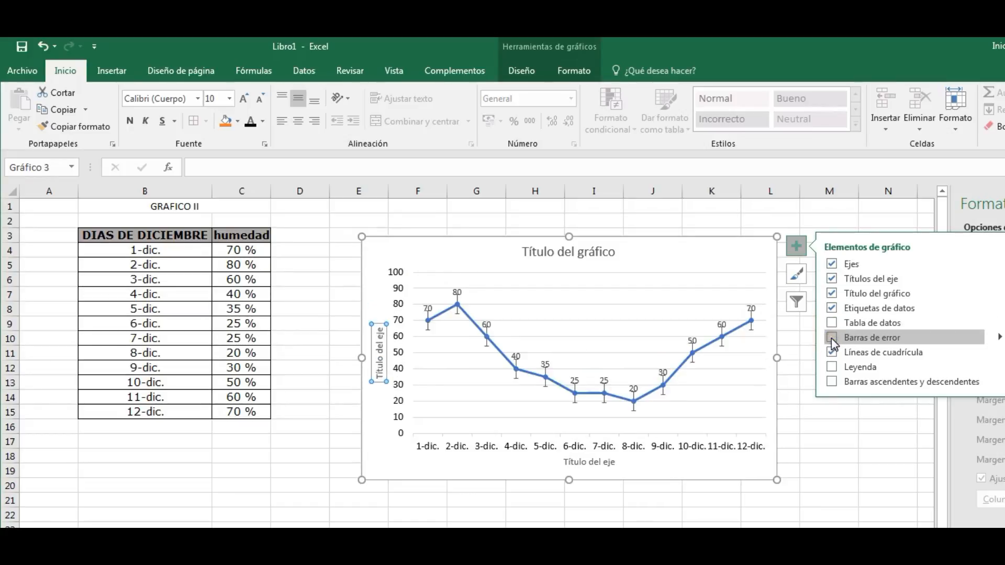
left_click(831, 366)
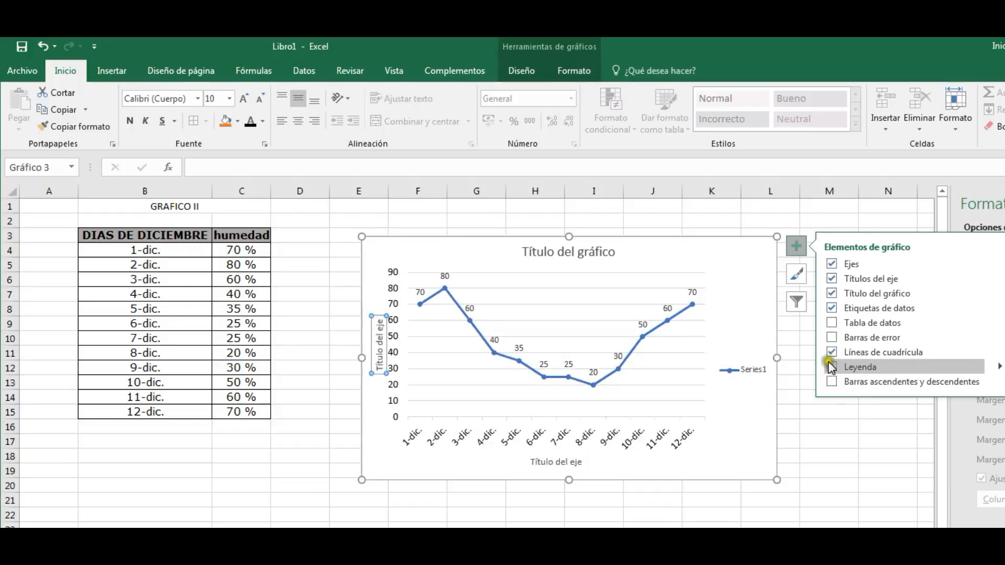
left_click(830, 366)
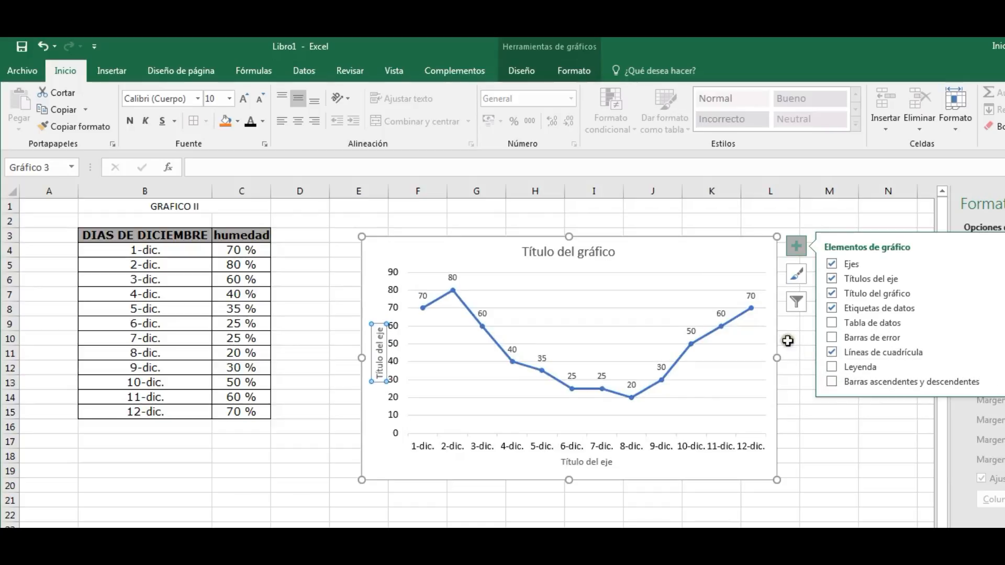
Replace the chart title text with "GRAFICO DE LINEA".
left_click(761, 386)
left_click(587, 253)
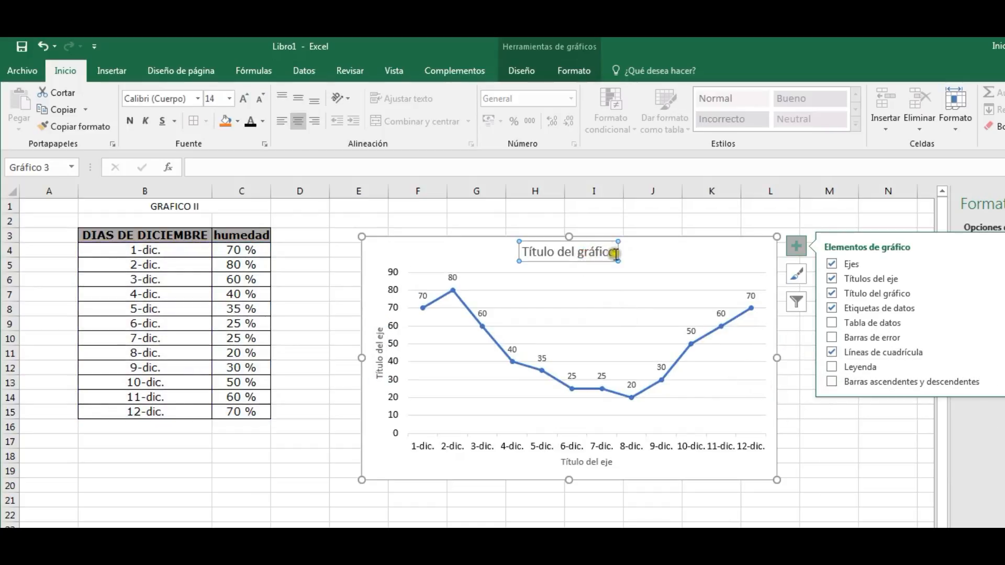
left_click_drag(617, 251, 445, 251)
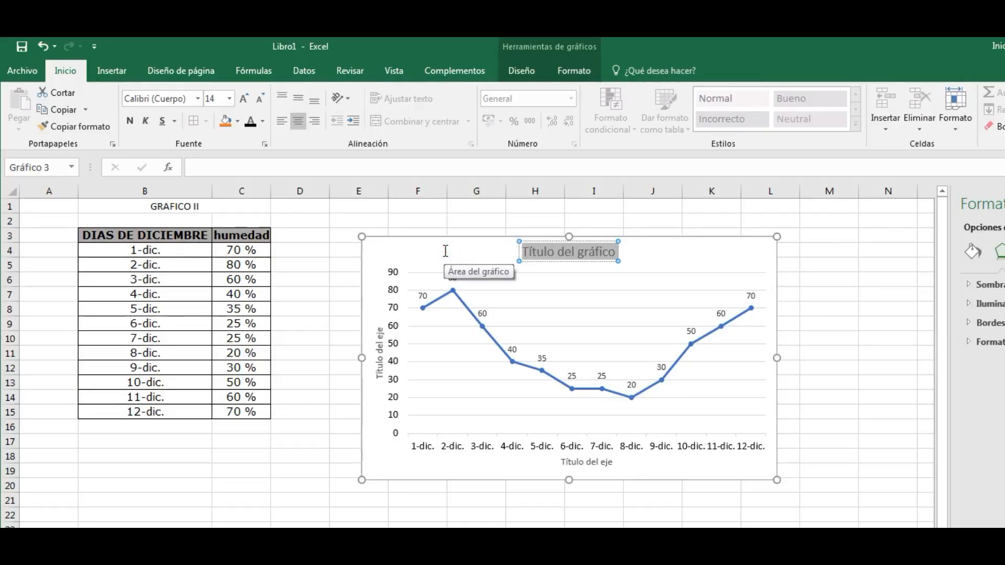
type("GRAFICO DE LINEA")
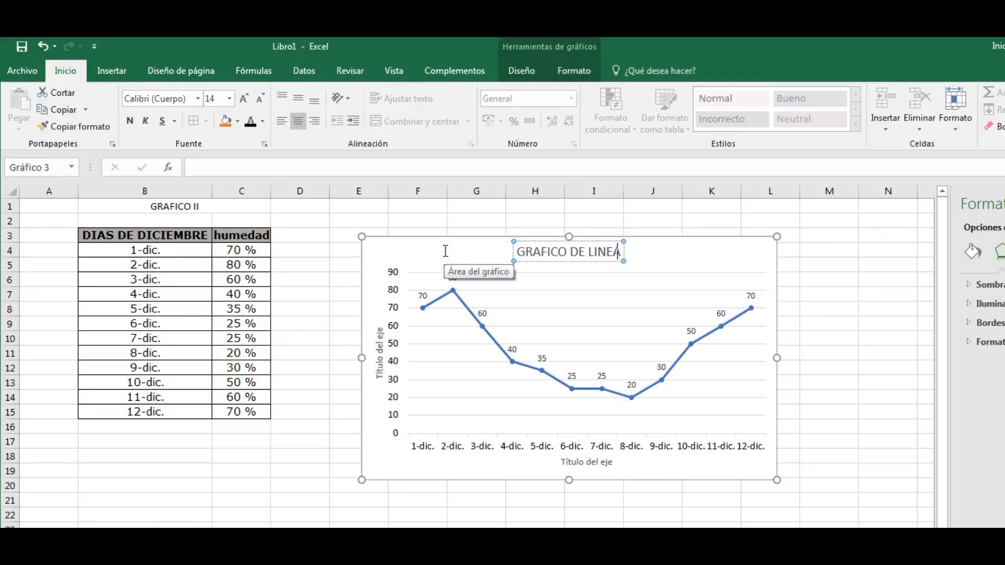
Replace the vertical axis title with "HUMEDAD (%)".
left_click(376, 372)
left_click(380, 374)
left_click_drag(380, 374, 383, 325)
key("BackSpace")
type("HUMEDAD (%")
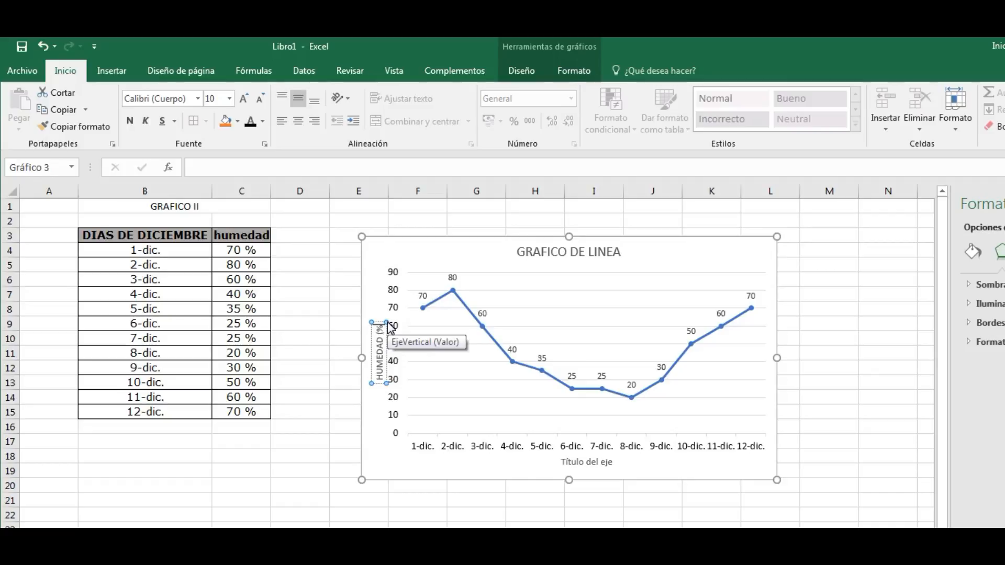
type(")")
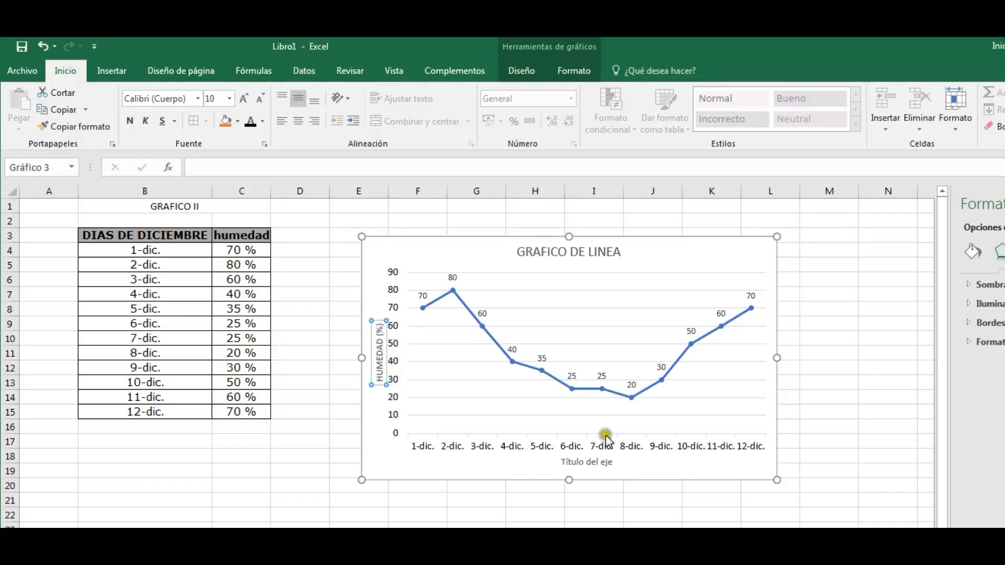
Replace the horizontal axis title with "DIAS DE DICIEMBRE" and deselect the chart.
left_click(600, 463)
left_click_drag(614, 462, 558, 462)
type("DIAS")
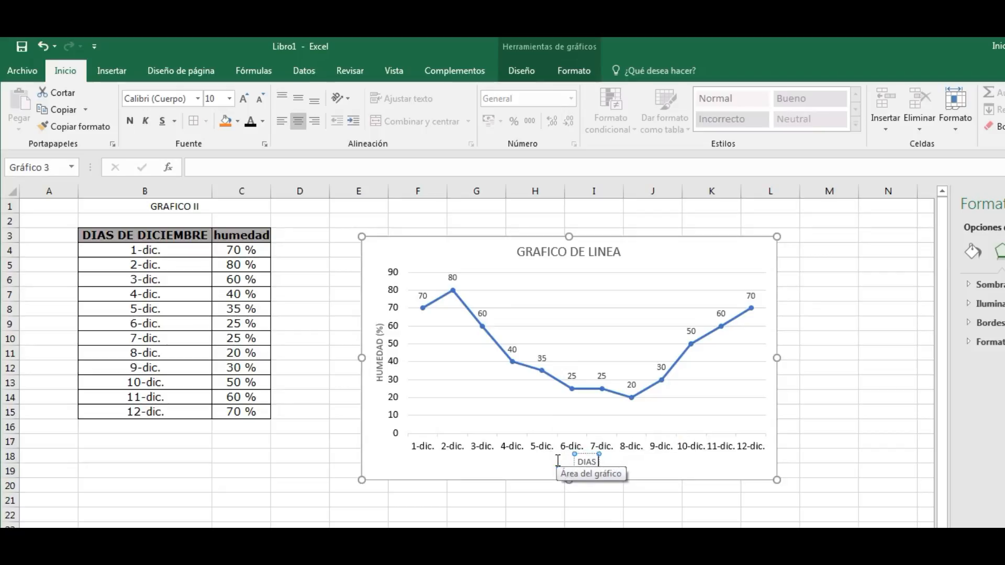
type(" DE DICIEMBRE")
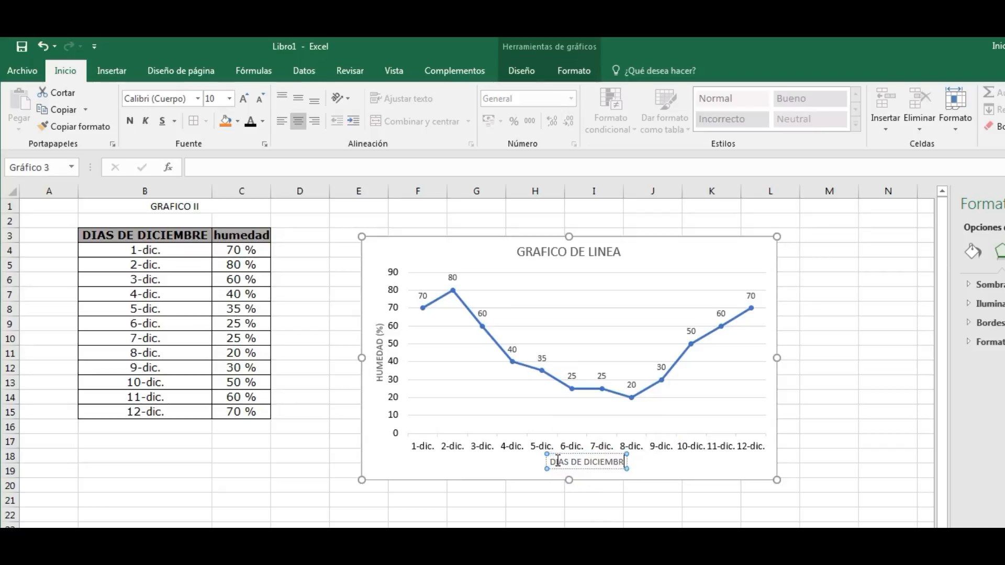
left_click(888, 367)
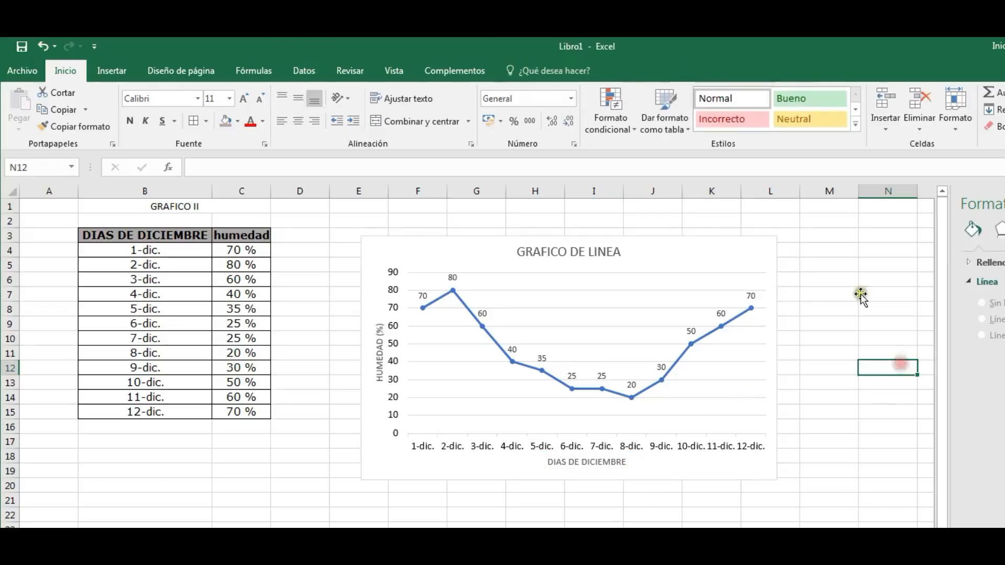
Format the chart title in black, bold, 18 pt text.
left_click(665, 241)
left_click(610, 250)
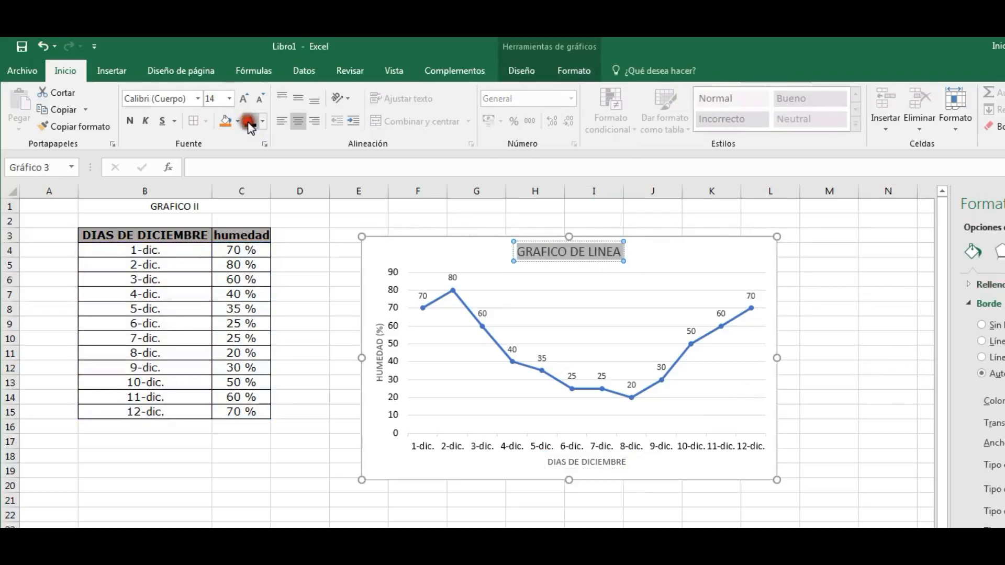
left_click(243, 98)
left_click(244, 99)
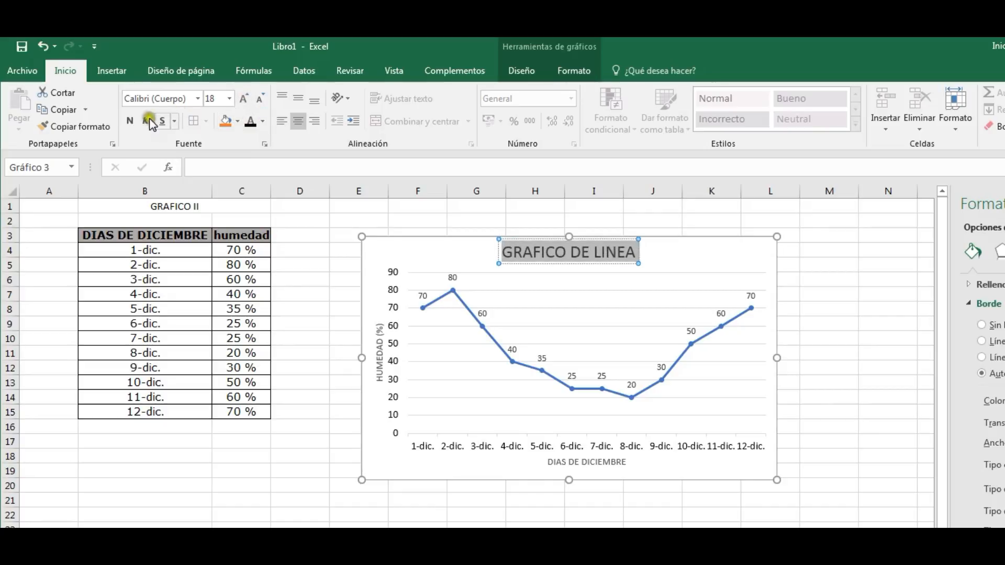
left_click(129, 121)
Apply the dark gray gradient chart style without point markers to the line chart.
left_click(558, 72)
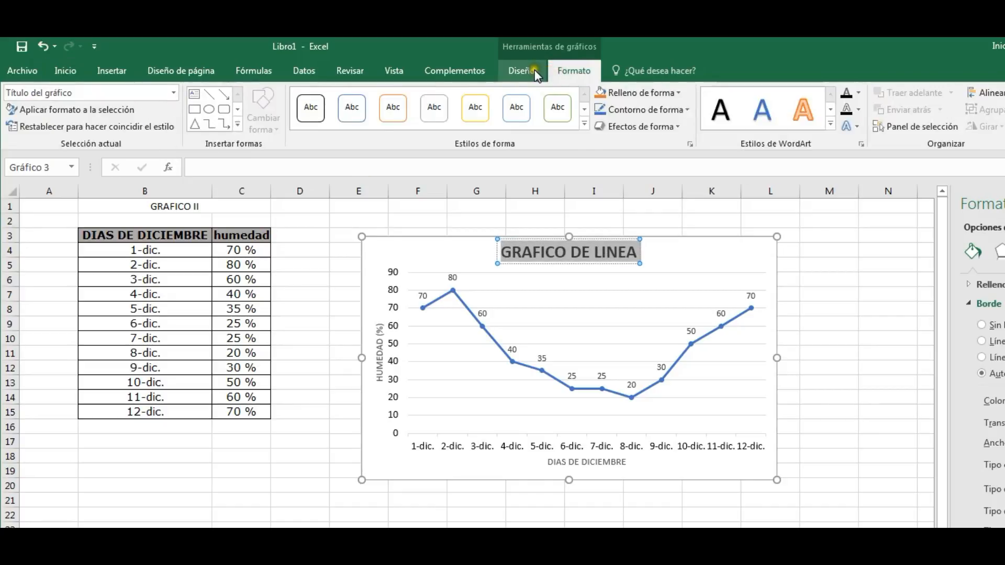
left_click(534, 72)
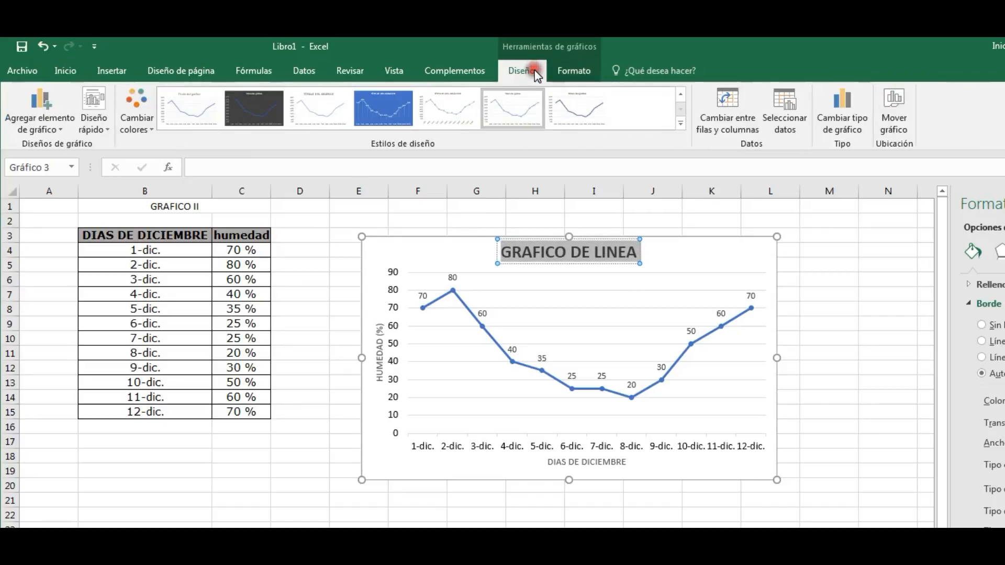
left_click(682, 124)
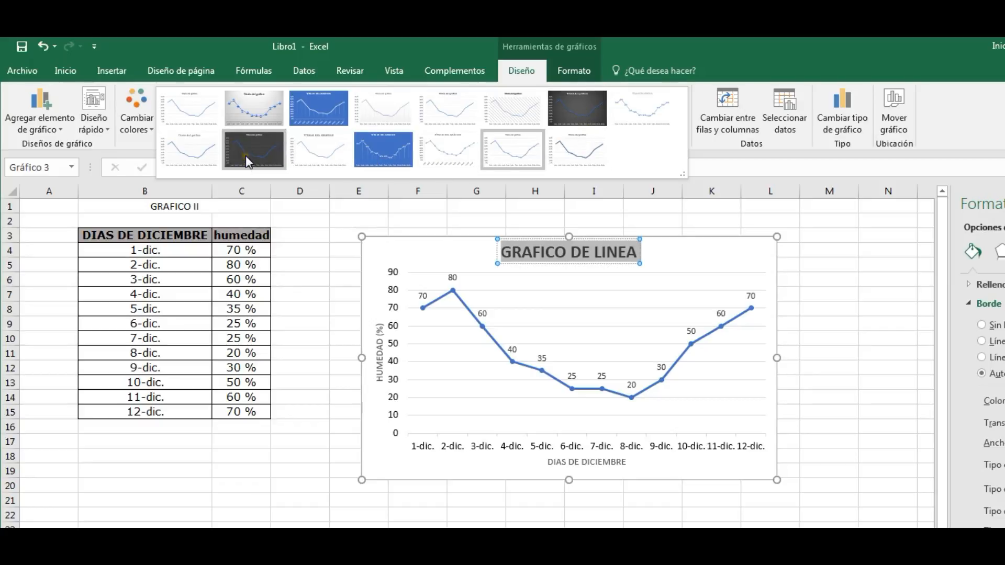
left_click(662, 155)
left_click(677, 255)
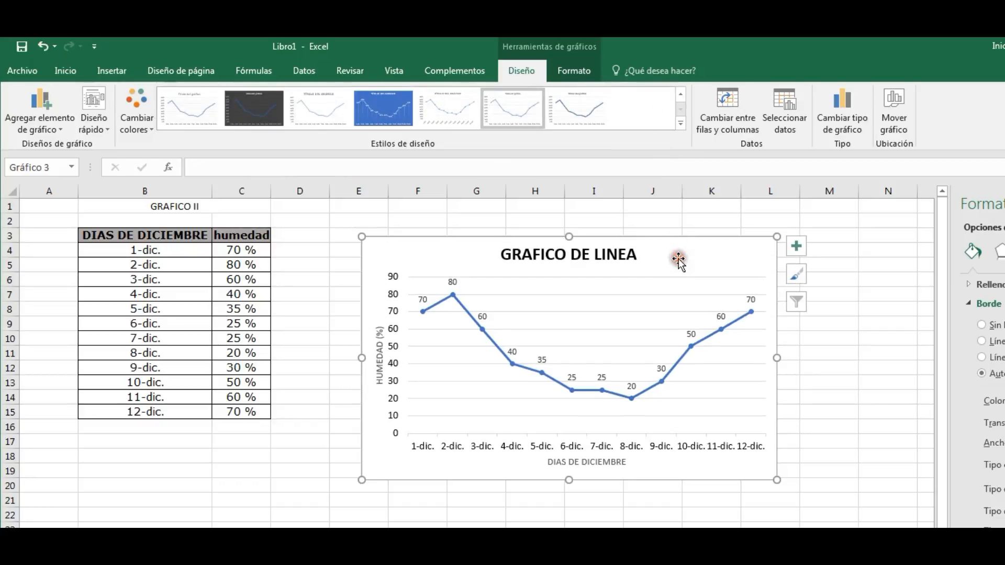
left_click(681, 124)
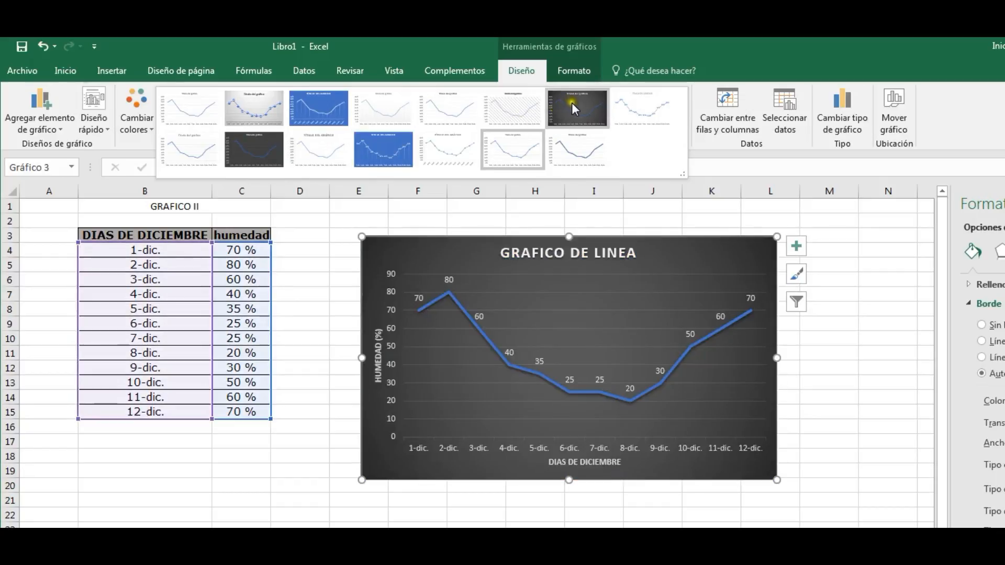
left_click(572, 105)
Apply the multicolor palette that starts with orange to the chart and move the chart slightly up and closer to the table.
left_click(136, 107)
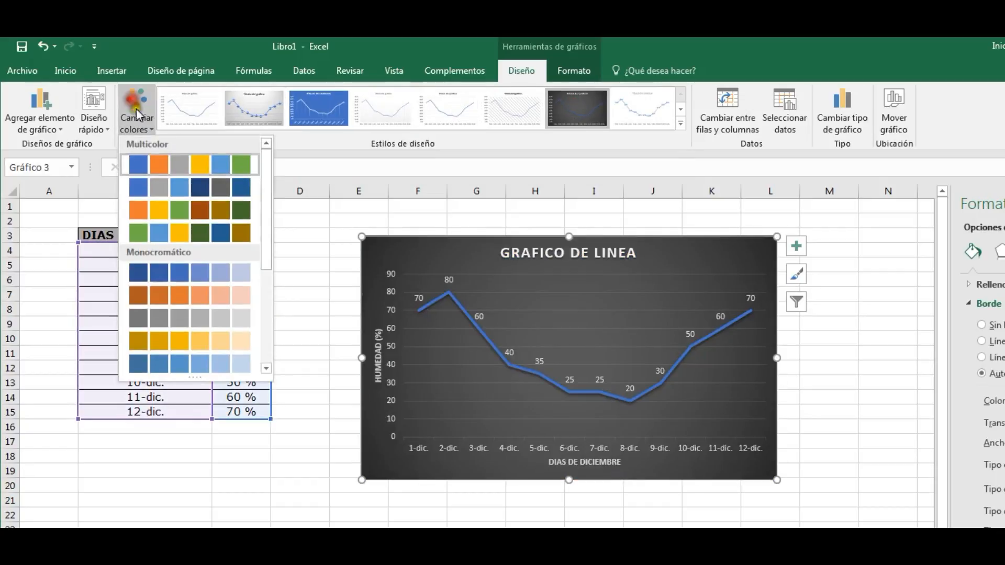
left_click(222, 211)
left_click_drag(418, 247, 396, 231)
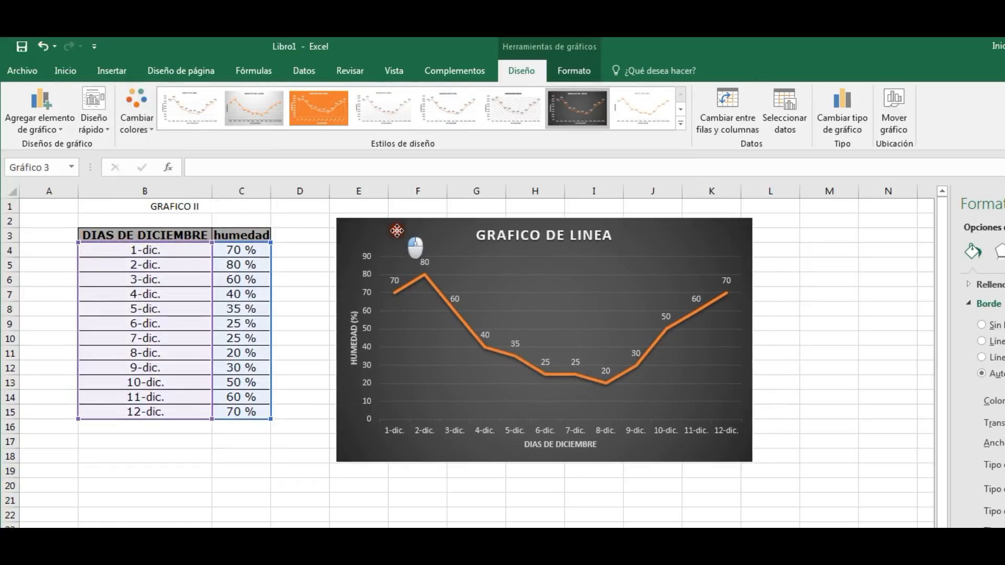
left_click(457, 502)
Format the date labels of the horizontal axis in white, bold Verdana at 10.5 pt.
left_click(401, 428)
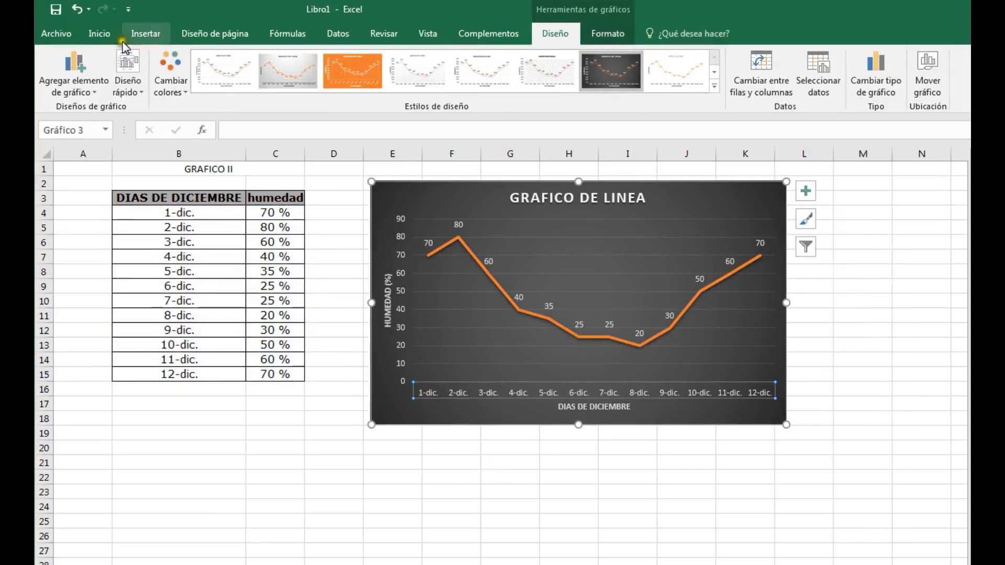
left_click(65, 70)
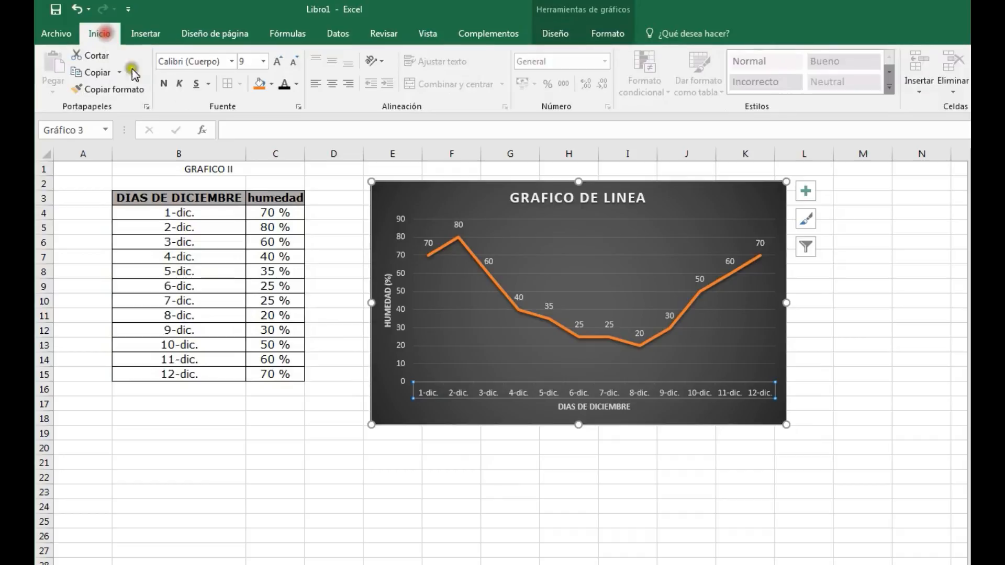
left_click(276, 63)
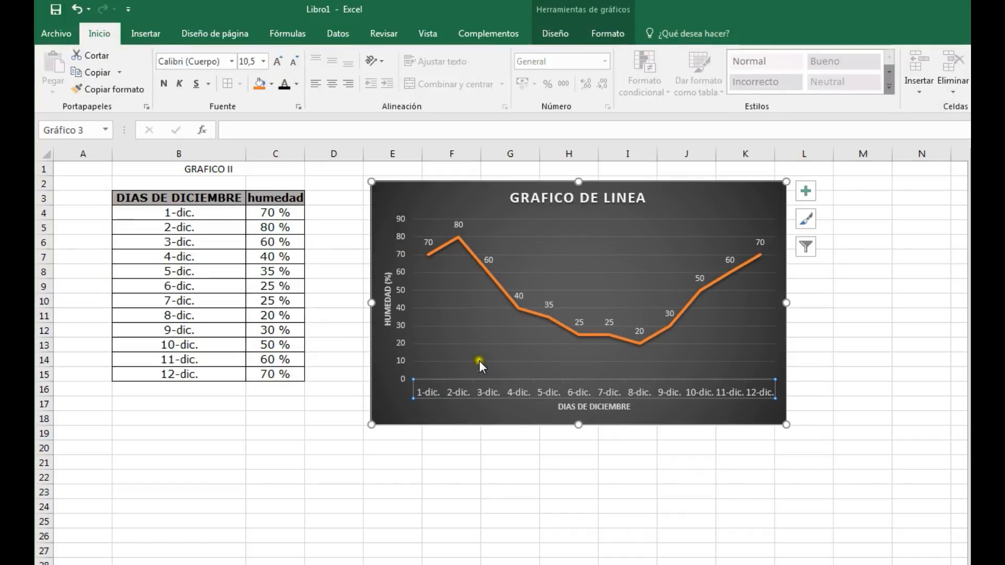
left_click(491, 394)
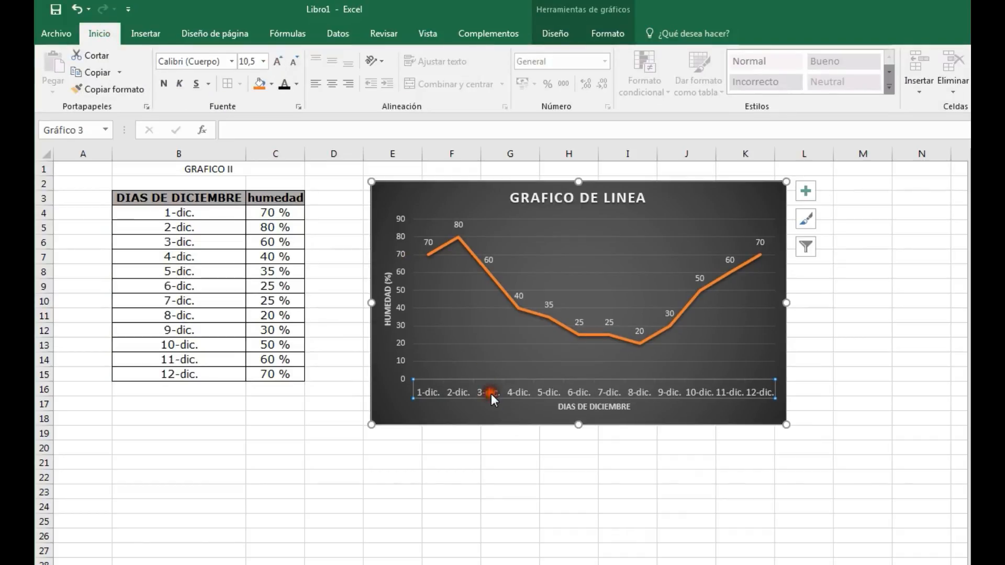
left_click(283, 84)
left_click(297, 84)
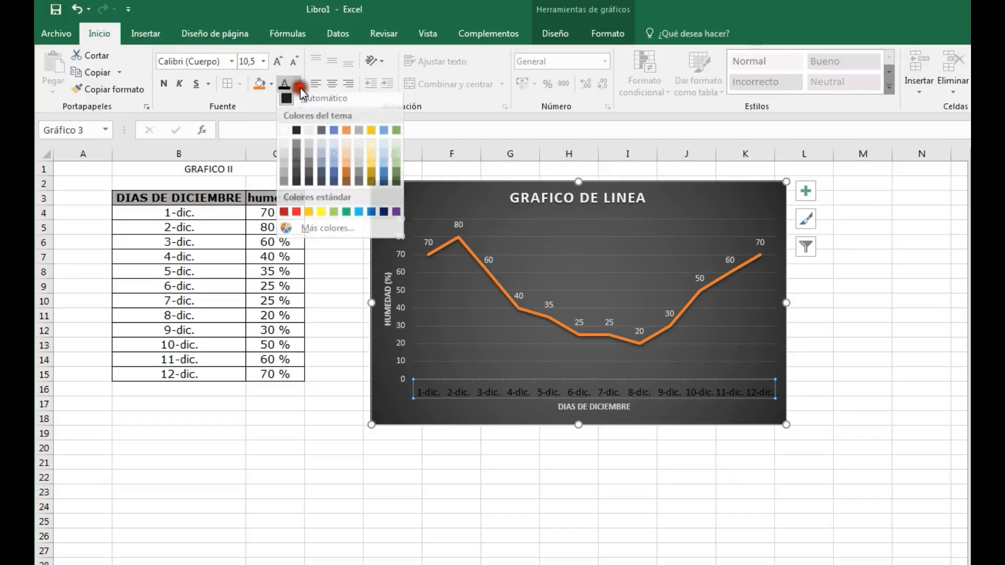
left_click(284, 135)
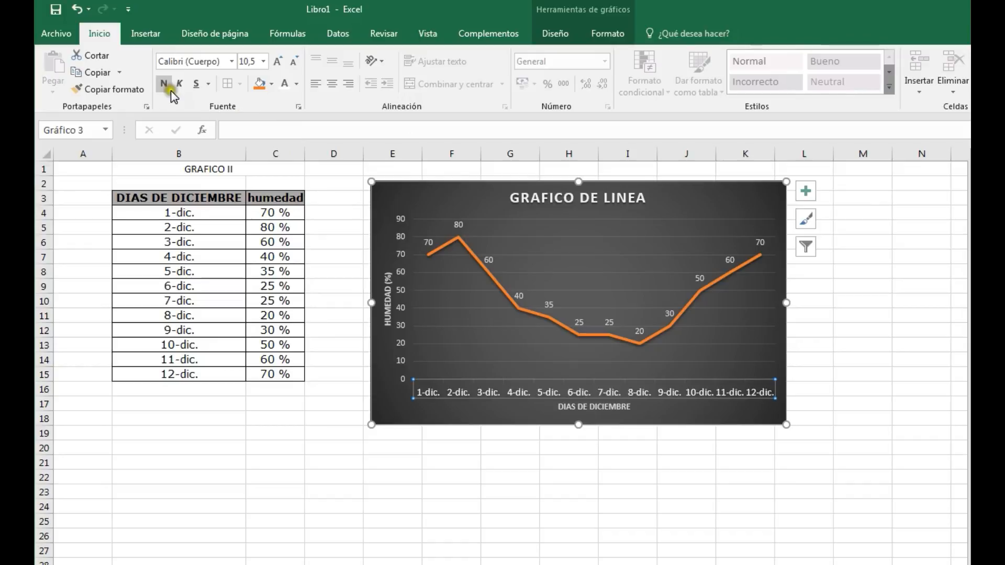
left_click(207, 62)
type("Verdana")
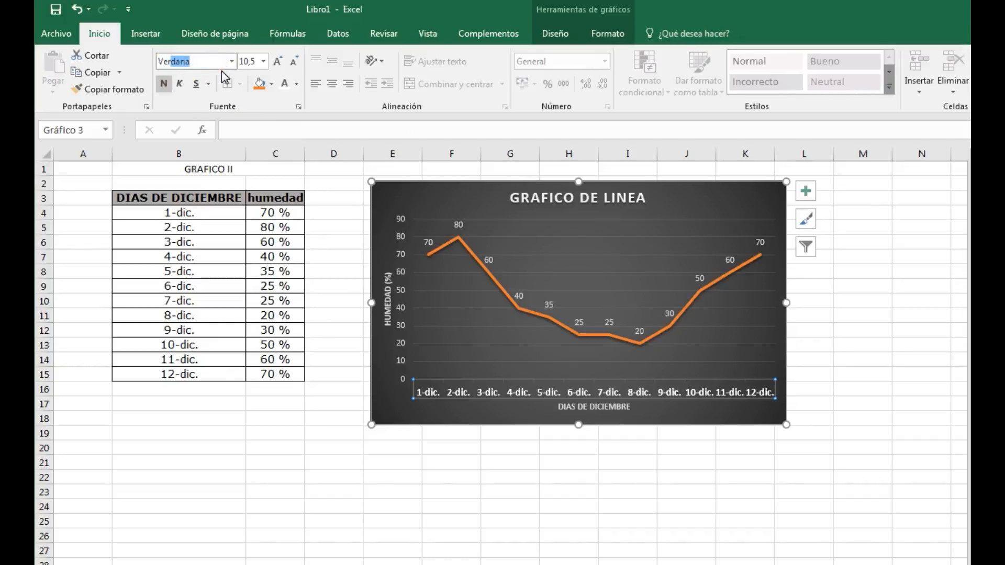
key("Return")
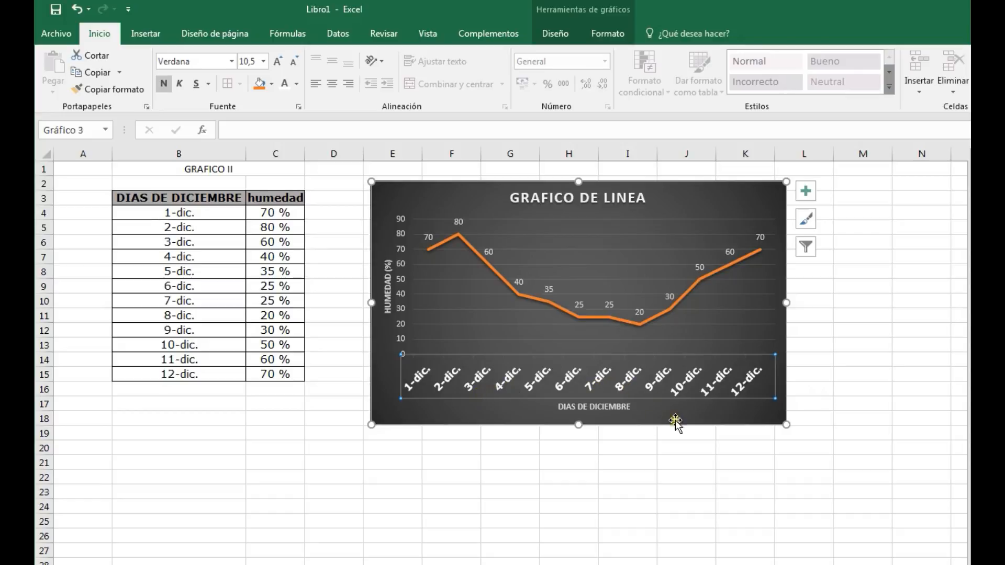
Enlarge the line chart downward to about row 20 and widen it into column L.
left_click_drag(583, 425, 581, 455)
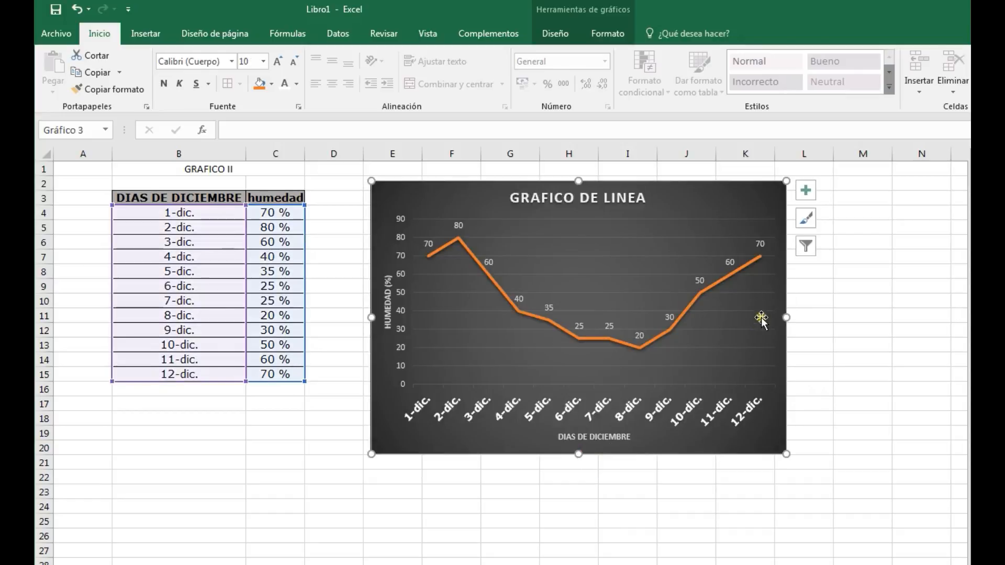
left_click_drag(786, 316, 820, 316)
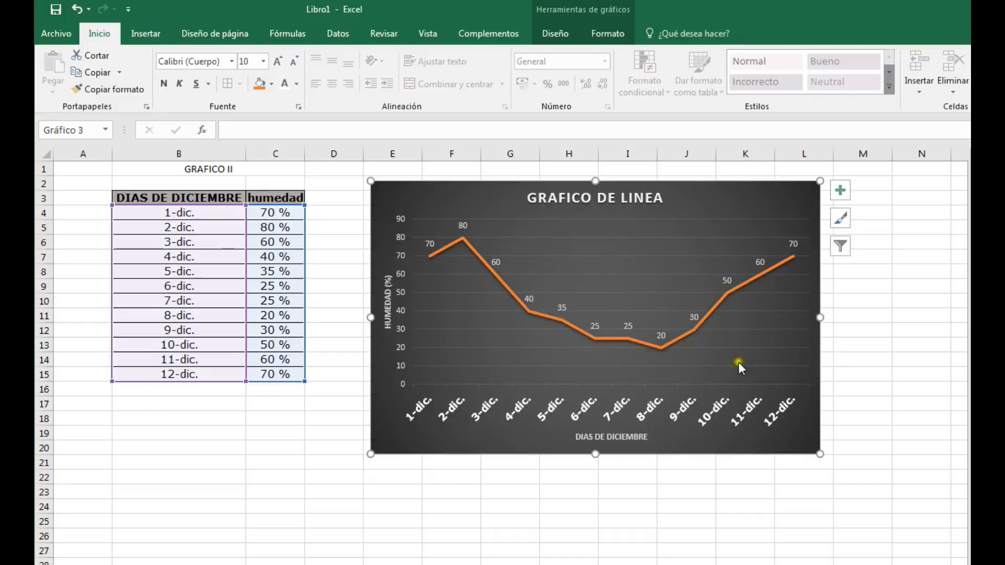